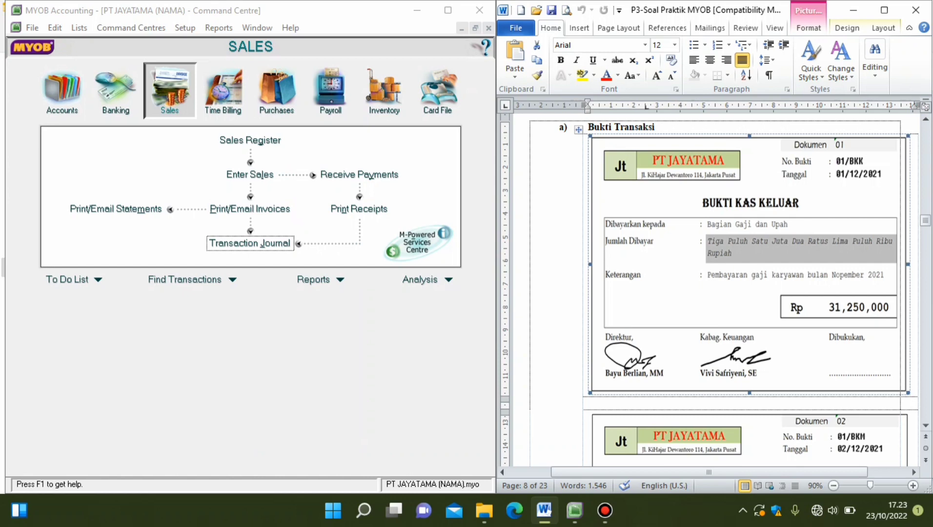
Examine the transaction vouchers from Dokumen 01 to Dokumen 07 in the exercise document, ending on the Dokumen 05 sales invoice.
{"action": "scroll", "coordinate": [713, 293], "scroll_direction": "down", "scroll_amount": 2}
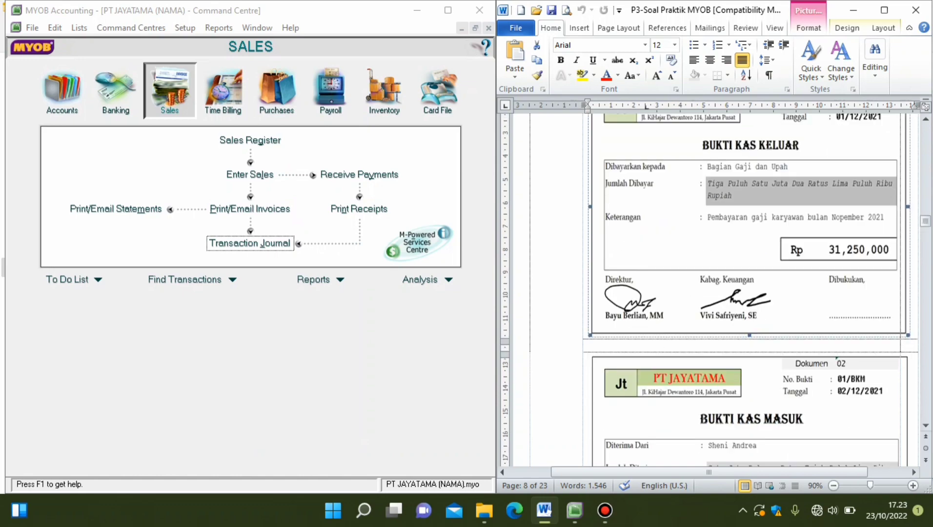
{"action": "scroll", "coordinate": [712, 293], "scroll_direction": "down", "scroll_amount": 17}
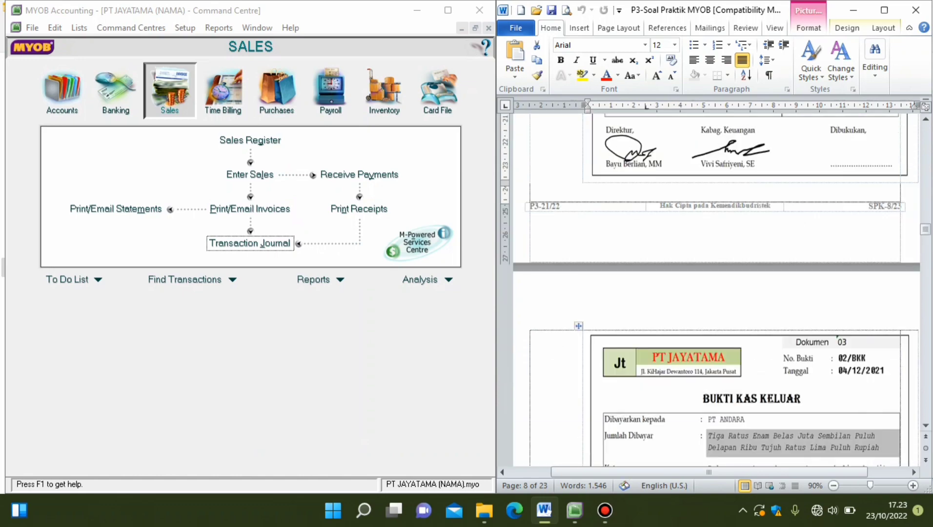
{"action": "scroll", "coordinate": [712, 293], "scroll_direction": "down", "scroll_amount": 20}
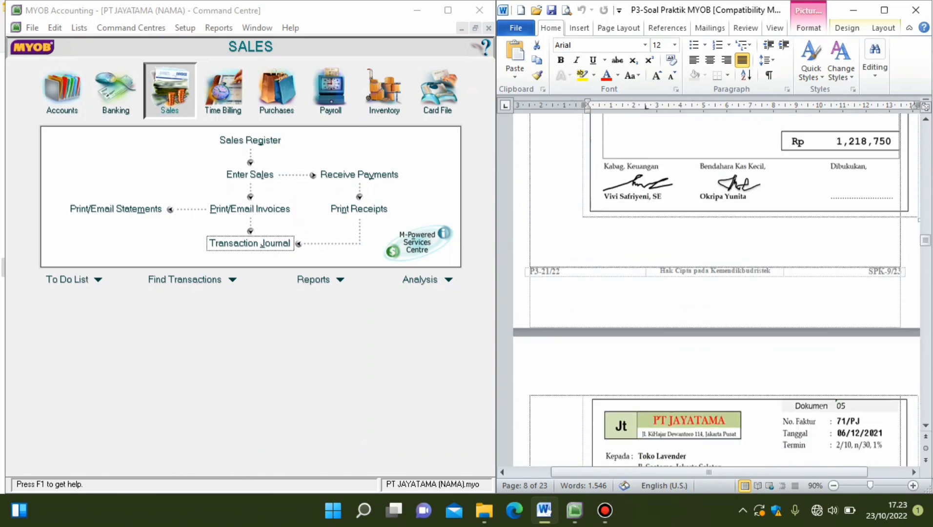
{"action": "scroll", "coordinate": [713, 293], "scroll_direction": "down", "scroll_amount": 4}
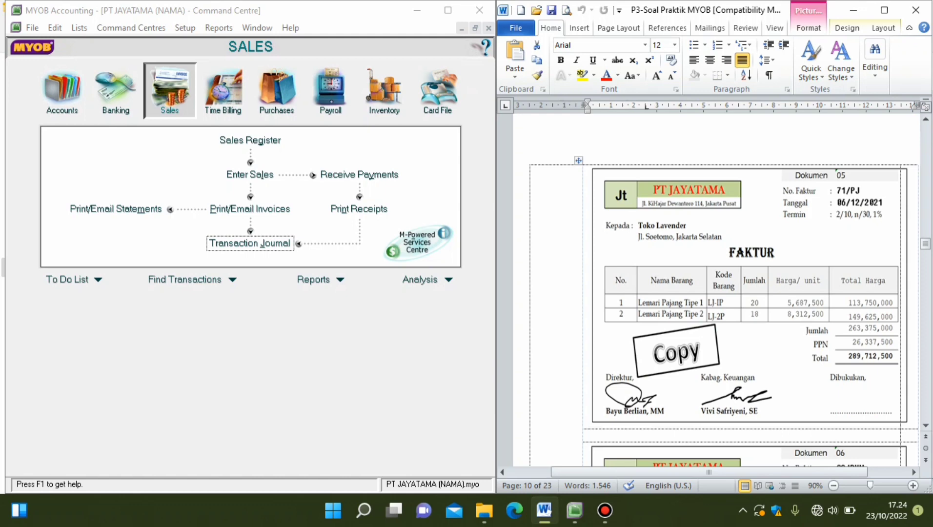
{"action": "scroll", "coordinate": [716, 293], "scroll_direction": "down", "scroll_amount": 4}
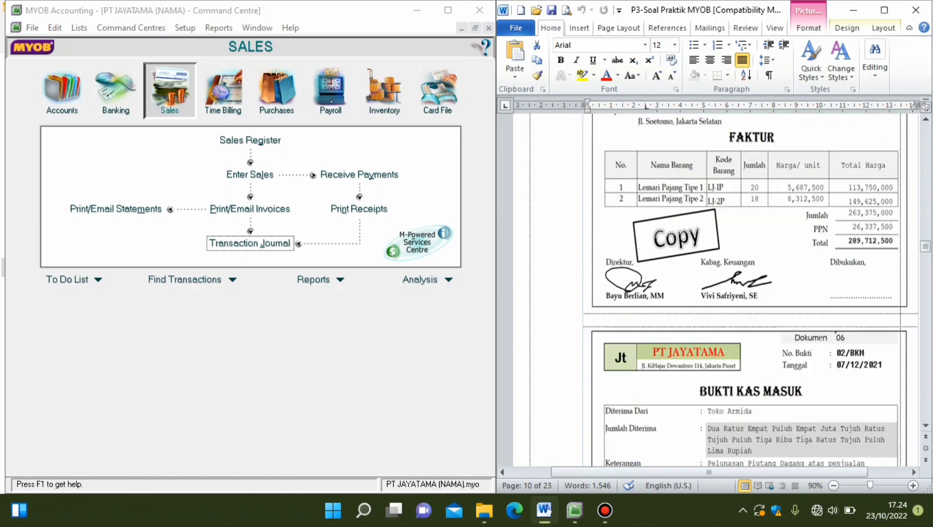
{"action": "scroll", "coordinate": [716, 292], "scroll_direction": "up", "scroll_amount": 3}
{"action": "scroll", "coordinate": [716, 293], "scroll_direction": "down", "scroll_amount": 18}
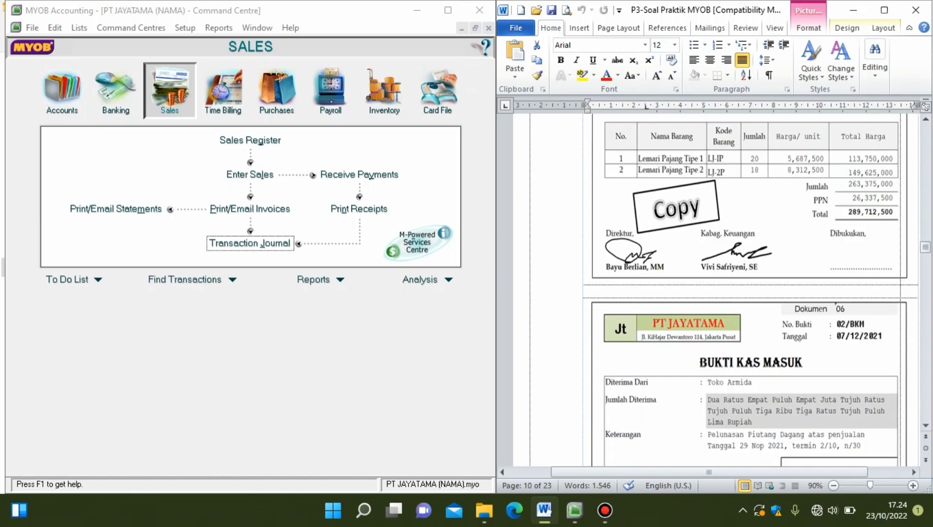
{"action": "scroll", "coordinate": [716, 292], "scroll_direction": "down", "scroll_amount": 4}
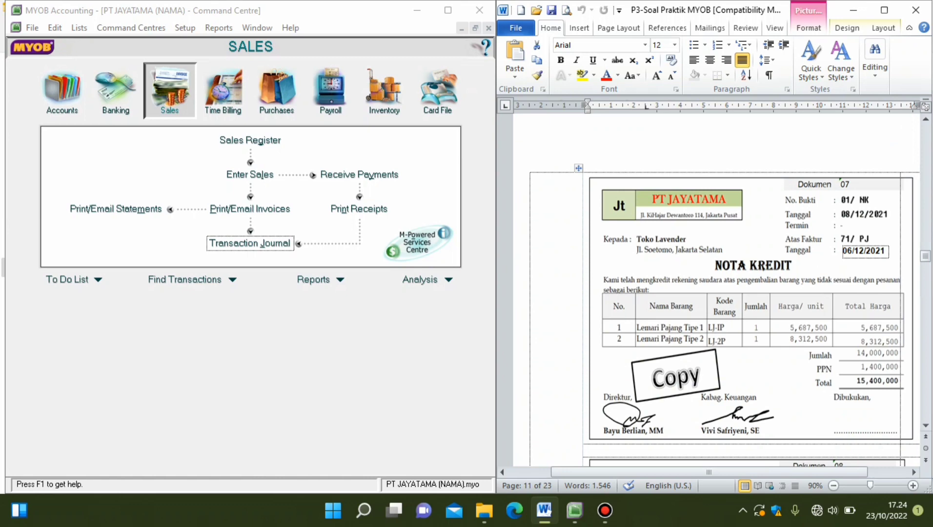
{"action": "scroll", "coordinate": [716, 288], "scroll_direction": "up", "scroll_amount": 15}
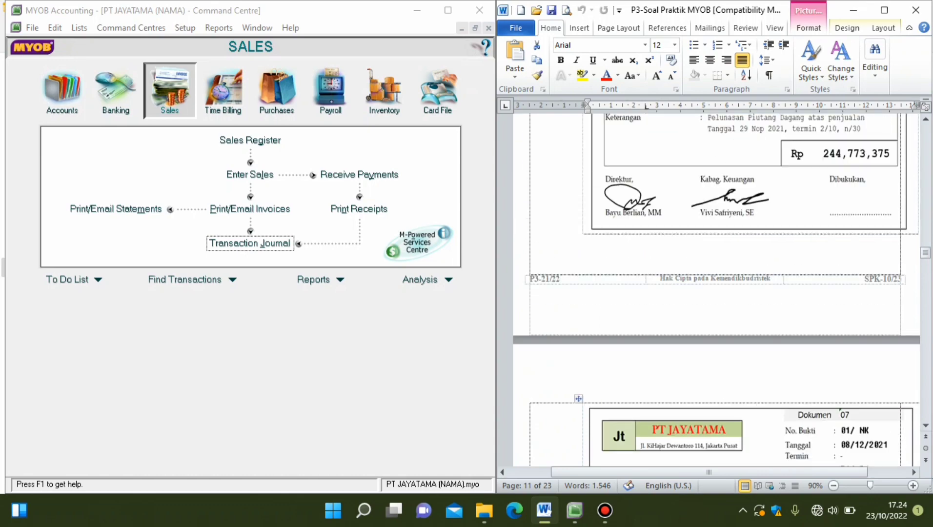
{"action": "scroll", "coordinate": [715, 288], "scroll_direction": "up", "scroll_amount": 10}
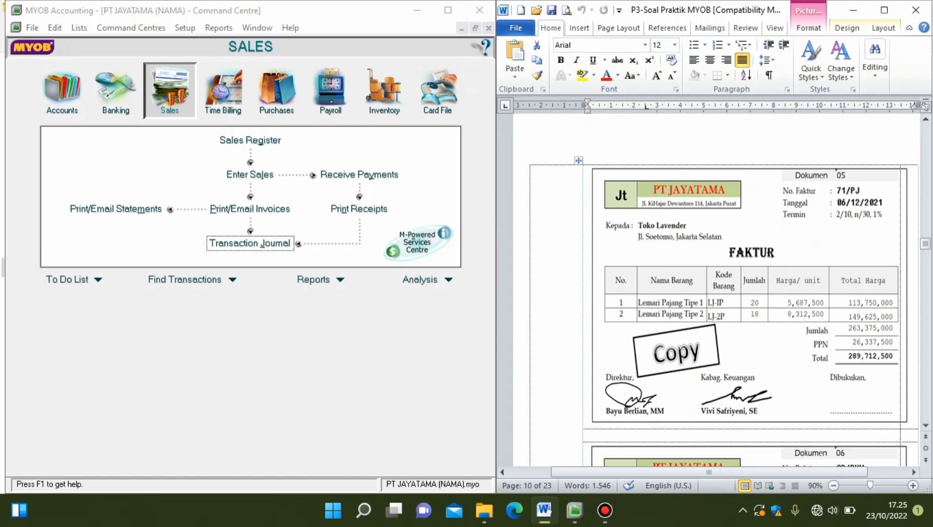
{"action": "scroll", "coordinate": [715, 293], "scroll_direction": "down", "scroll_amount": 2}
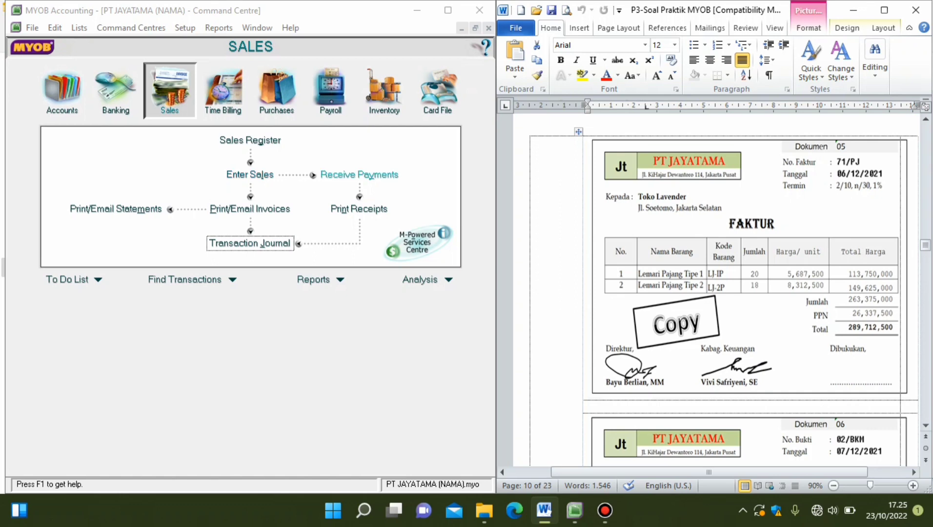
{"action": "scroll", "coordinate": [715, 288], "scroll_direction": "down", "scroll_amount": 20}
{"action": "scroll", "coordinate": [715, 288], "scroll_direction": "down", "scroll_amount": 3}
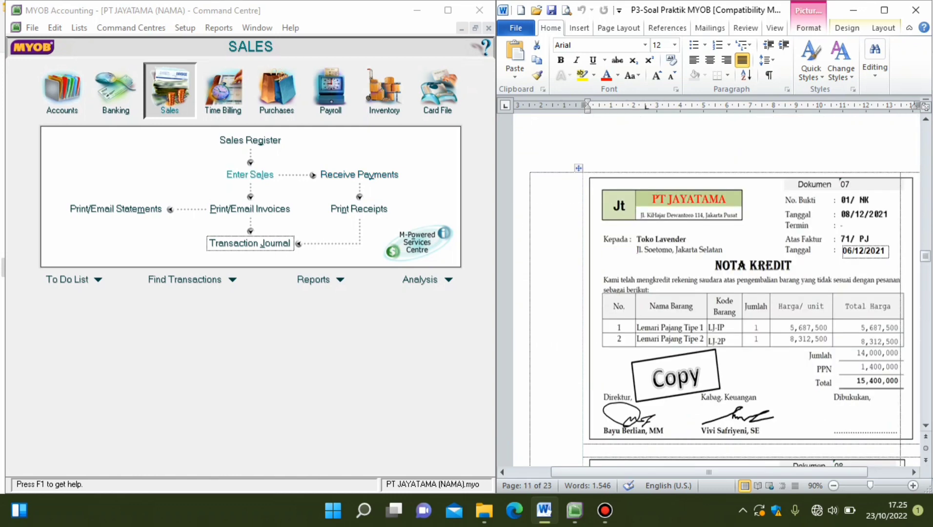
{"action": "scroll", "coordinate": [715, 288], "scroll_direction": "up", "scroll_amount": 15}
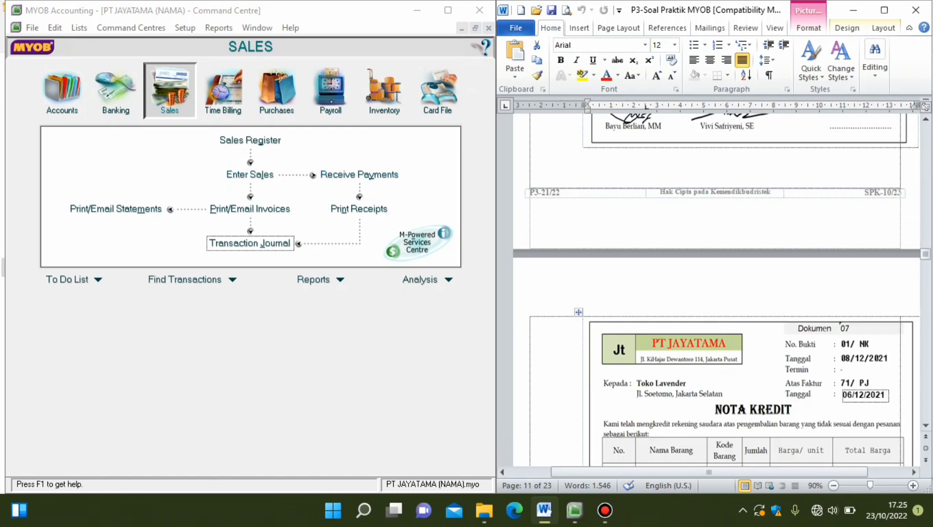
{"action": "scroll", "coordinate": [715, 288], "scroll_direction": "up", "scroll_amount": 5}
{"action": "scroll", "coordinate": [715, 288], "scroll_direction": "down", "scroll_amount": 2}
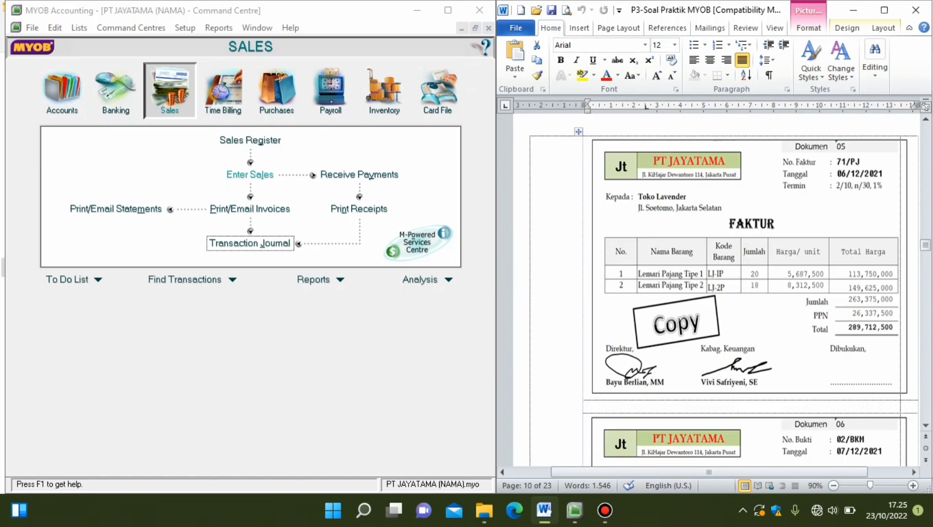
Start a new sales invoice for Toko Lavender with tax-inclusive pricing turned off, keeping both the full form and the source invoice in view.
{"action": "left_click", "coordinate": [250, 174]}
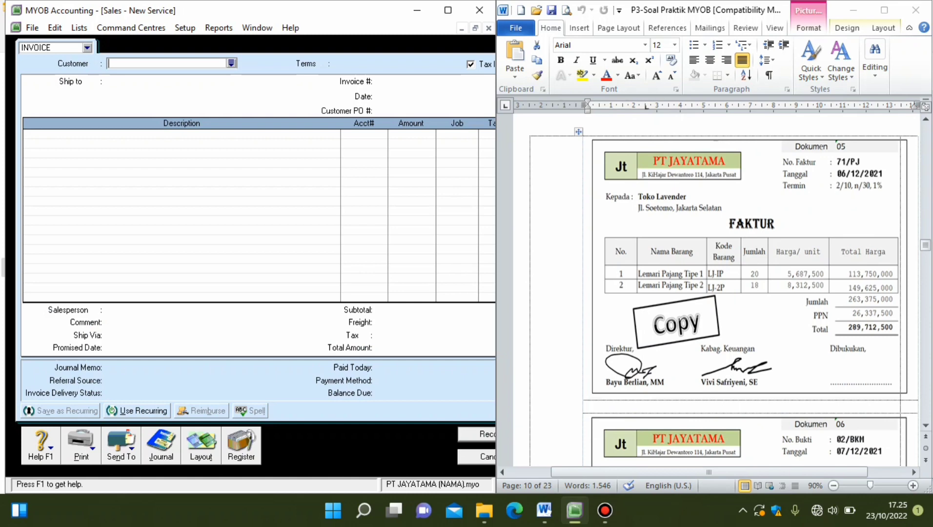
{"action": "left_click_drag", "start_coordinate": [496, 327], "coordinate": [549, 327]}
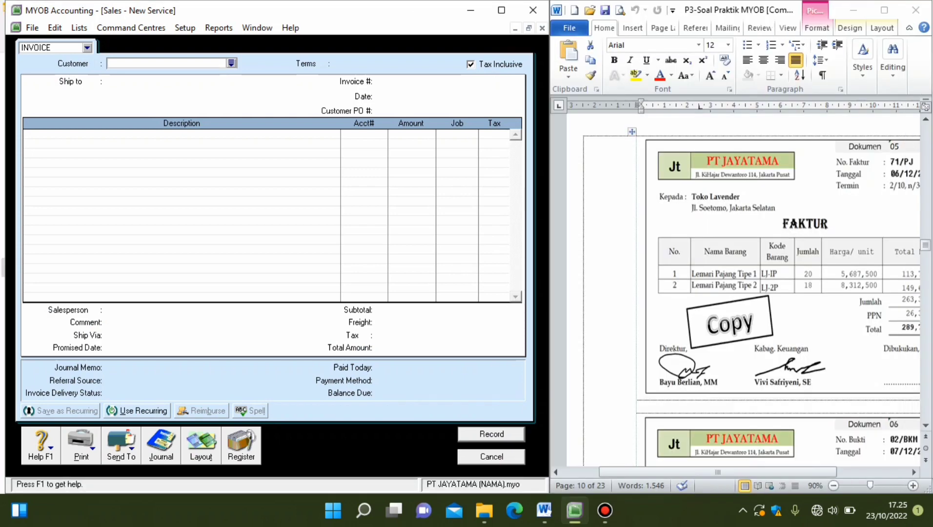
{"action": "left_click_drag", "start_coordinate": [718, 472], "coordinate": [740, 472]}
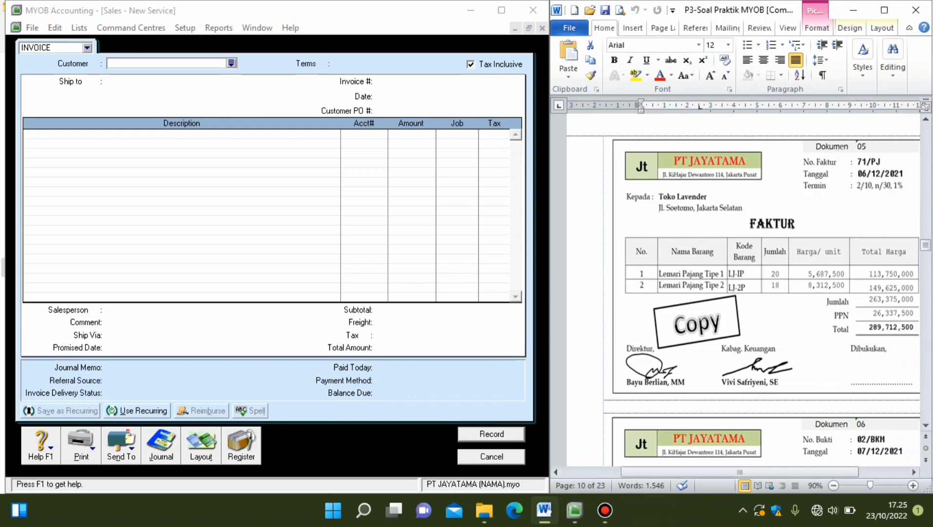
{"action": "left_click", "coordinate": [471, 64]}
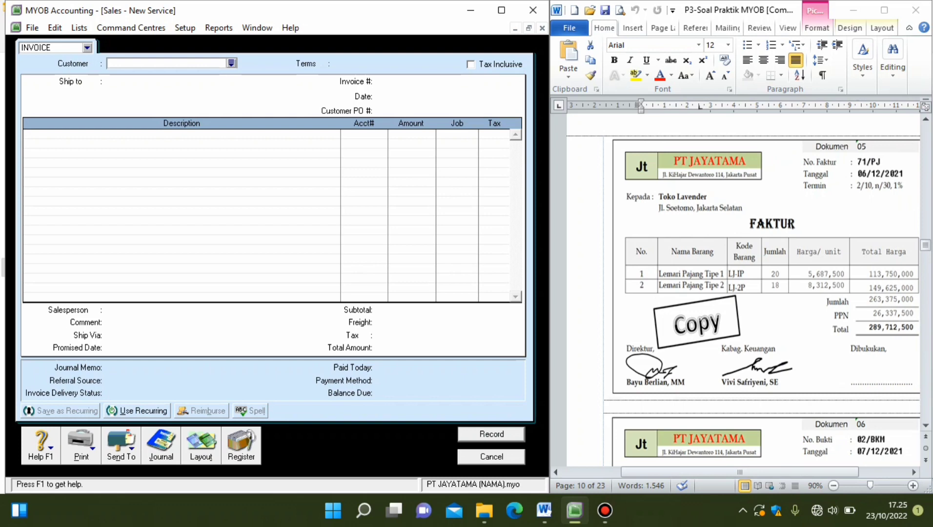
{"action": "key", "text": "Tab"}
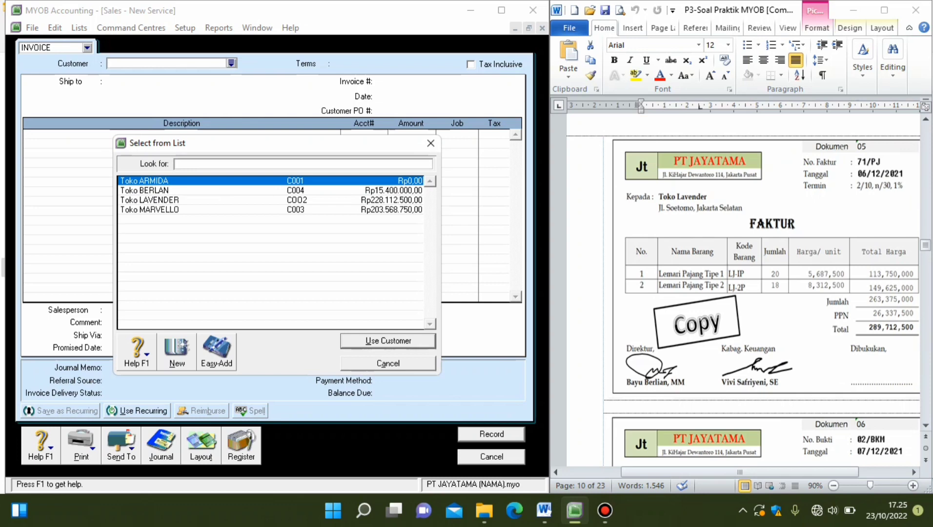
{"action": "double_click", "coordinate": [149, 200]}
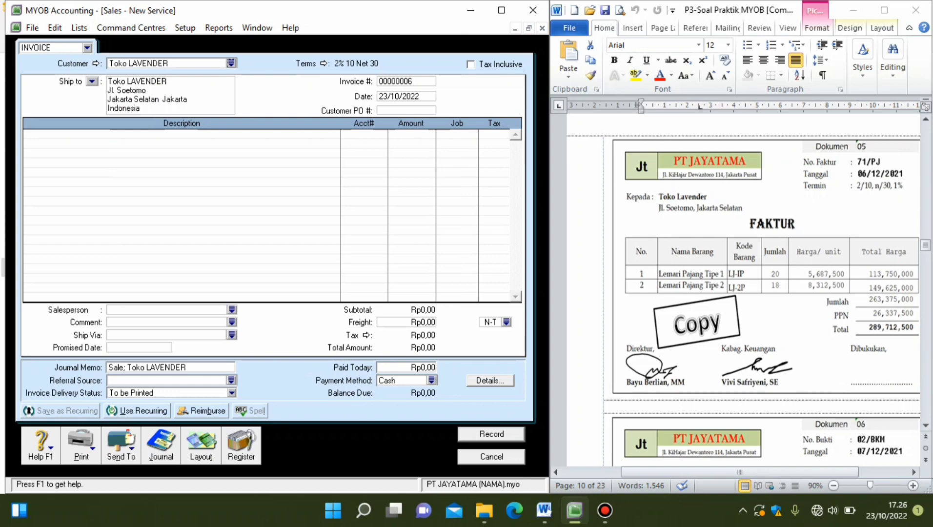
Change the sales invoice layout from Service to Item.
{"action": "key", "text": "alt+o"}
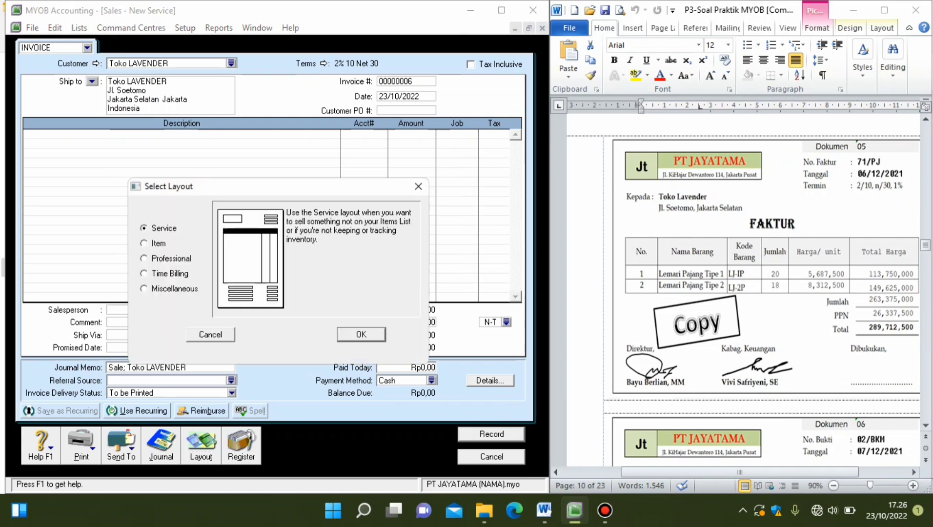
{"action": "left_click", "coordinate": [145, 243]}
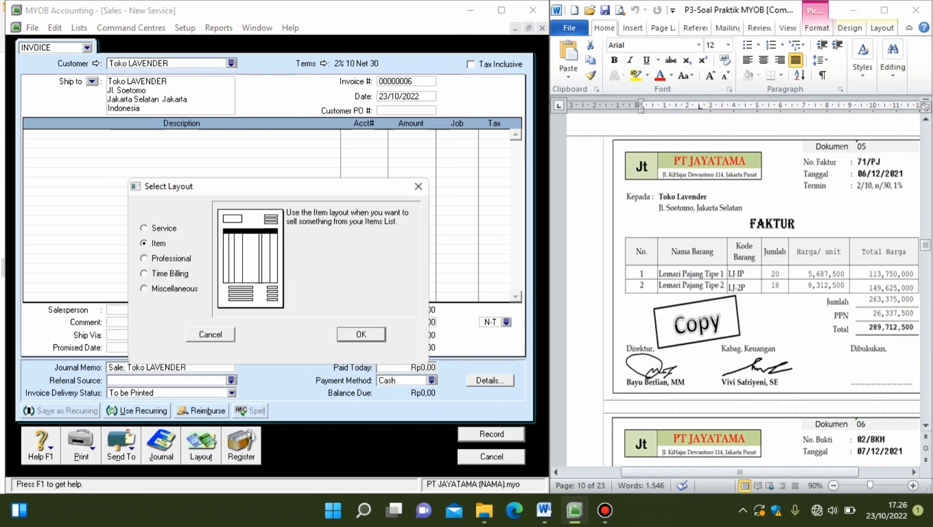
{"action": "key", "text": "Return"}
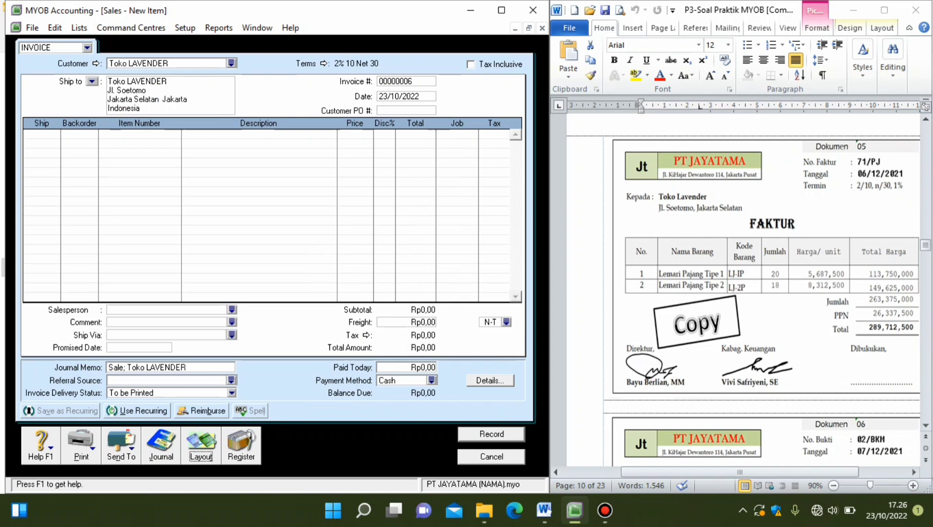
Set the sales invoice number to 71/PJ.
{"action": "left_click", "coordinate": [406, 82]}
{"action": "type", "text": "71/PJ"}
{"action": "key", "text": "Tab"}
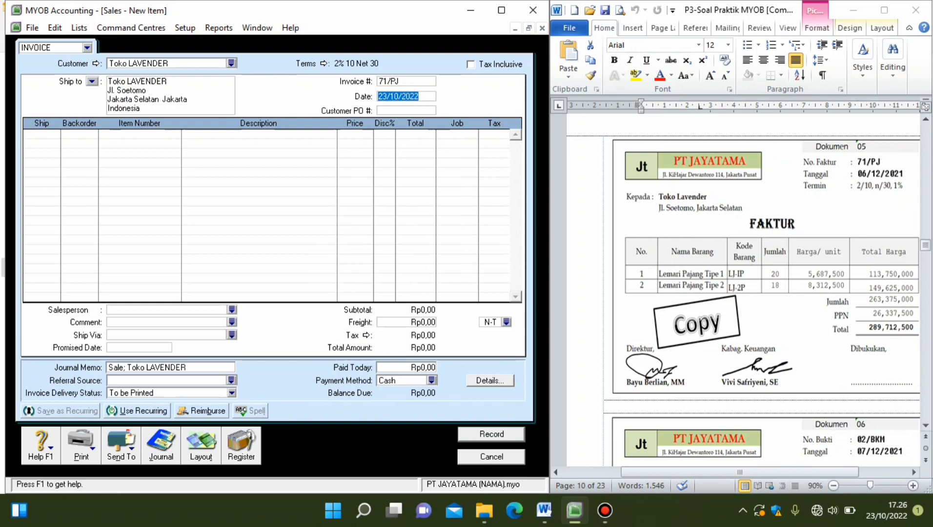
Set the invoice date to 06/12/2021 and leave the customer PO number empty.
{"action": "double_click", "coordinate": [385, 96]}
{"action": "type", "text": "06/"}
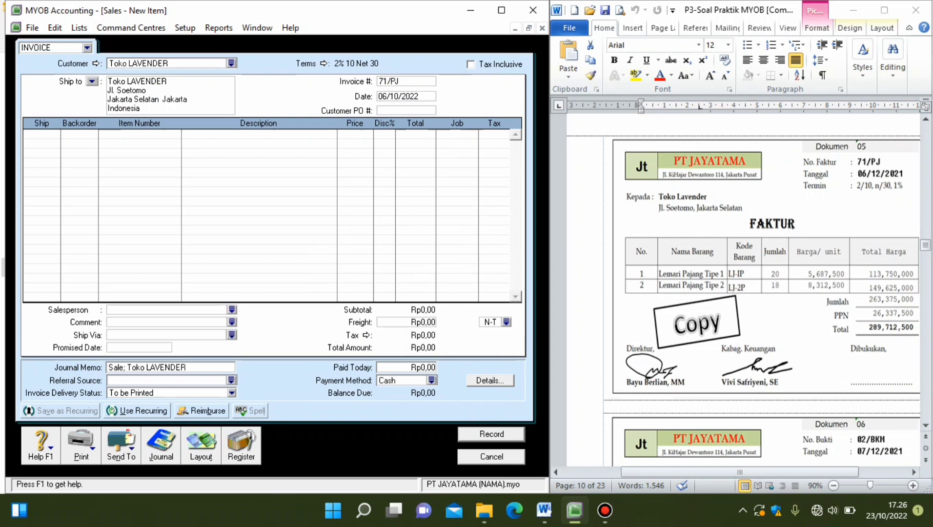
{"action": "type", "text": "10"}
{"action": "key", "text": "BackSpace"}
{"action": "type", "text": "2"}
{"action": "key", "text": "End"}
{"action": "key", "text": "BackSpace"}
{"action": "type", "text": "1"}
{"action": "key", "text": "Tab"}
{"action": "key", "text": "Tab"}
Enter two item lines on the invoice: 20 units of LJ-1P and 18 units of LJ-2P.
{"action": "type", "text": "20"}
{"action": "key", "text": "Down"}
{"action": "type", "text": "18"}
{"action": "left_click", "coordinate": [140, 134]}
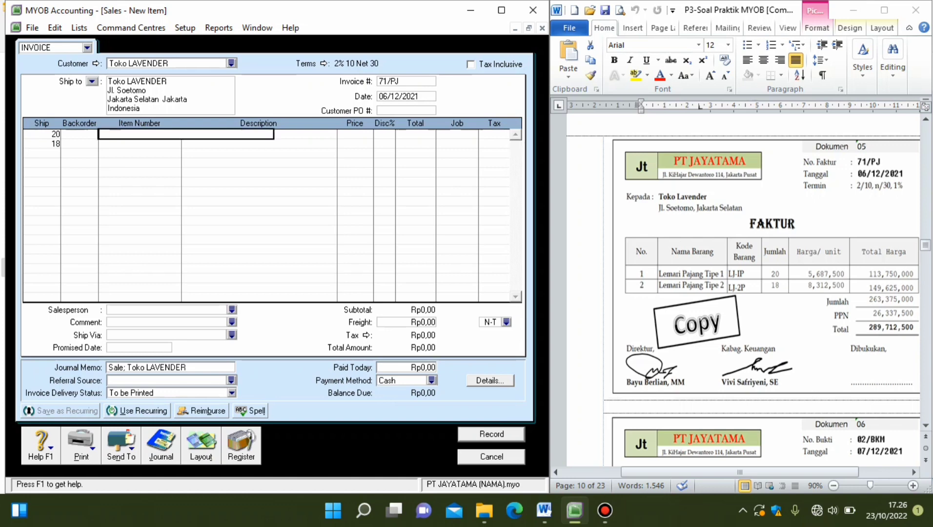
{"action": "type", "text": "LJ-1P"}
{"action": "key", "text": "Return"}
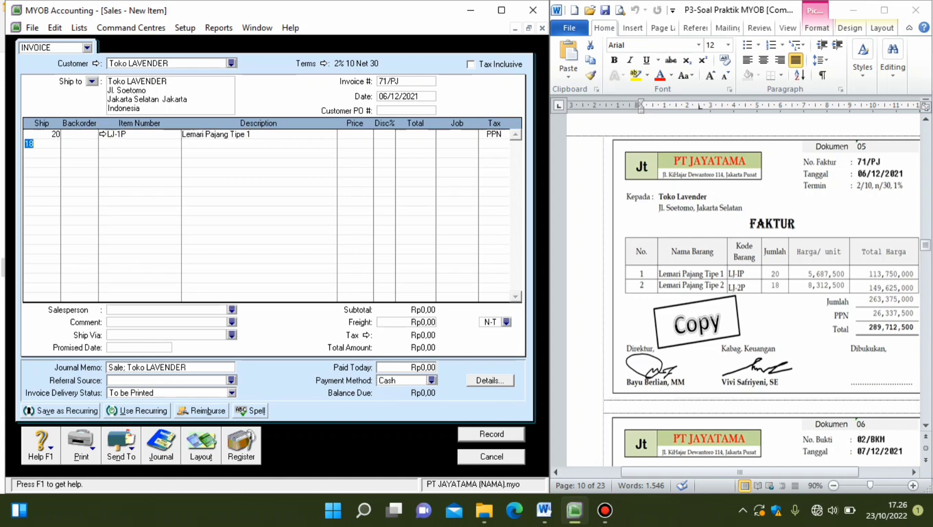
{"action": "left_click", "coordinate": [140, 143]}
{"action": "type", "text": "LJ"}
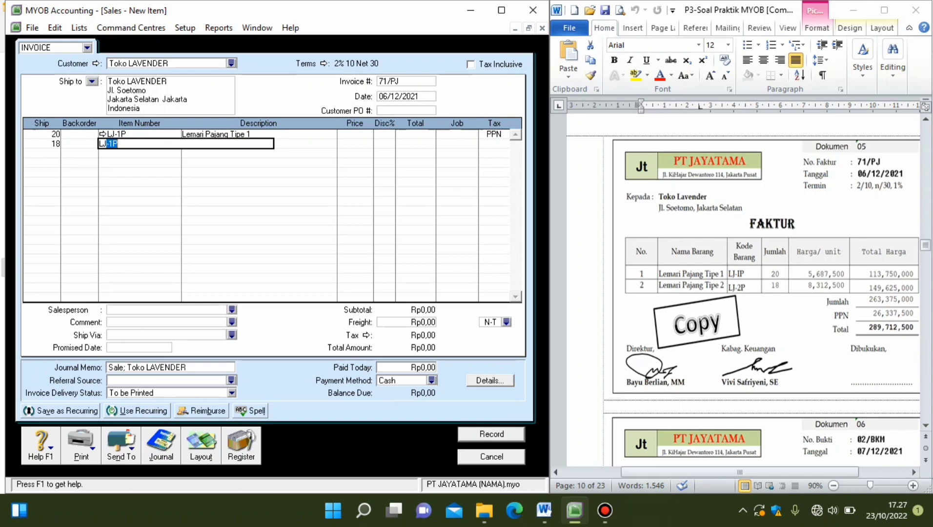
{"action": "type", "text": "-2P"}
{"action": "key", "text": "Return"}
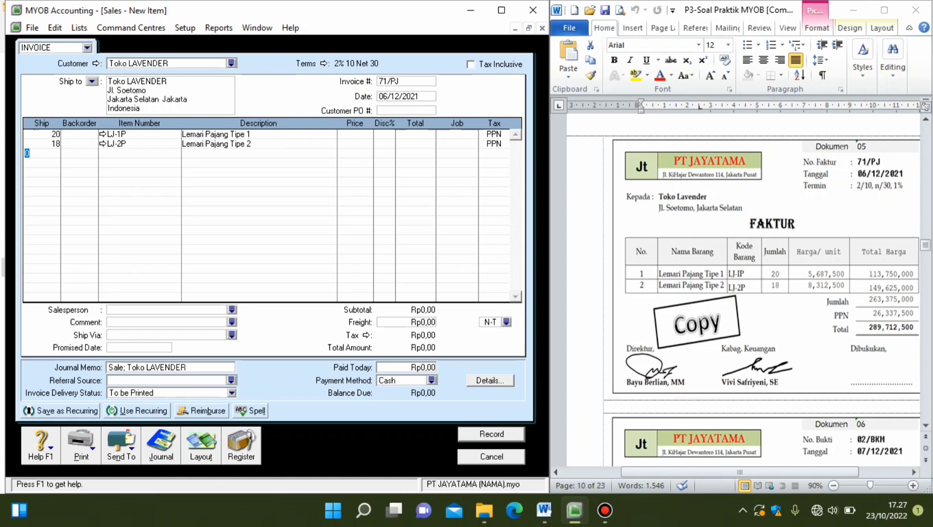
Set the unit prices to 5687500 for LJ-1P and 8312500 for LJ-2P.
{"action": "left_click", "coordinate": [355, 134]}
{"action": "type", "text": "5687500"}
{"action": "left_click", "coordinate": [355, 144]}
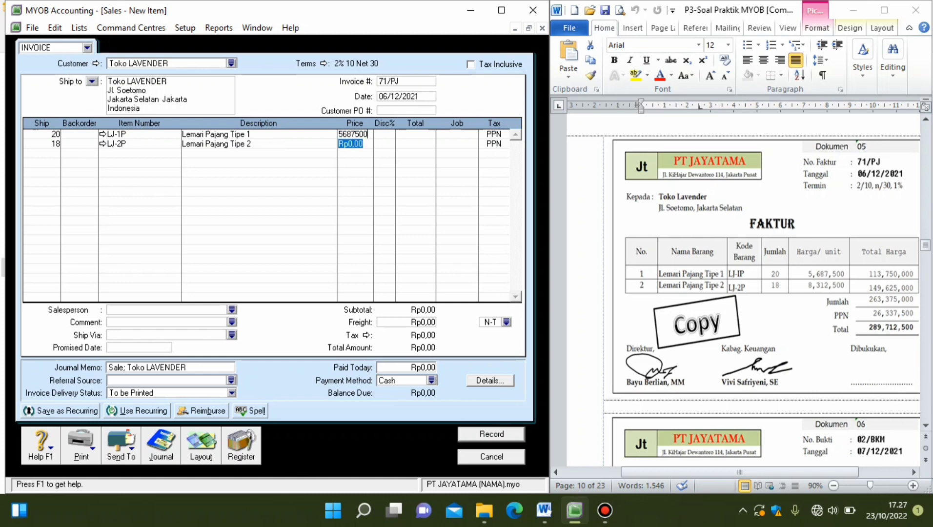
{"action": "type", "text": "8"}
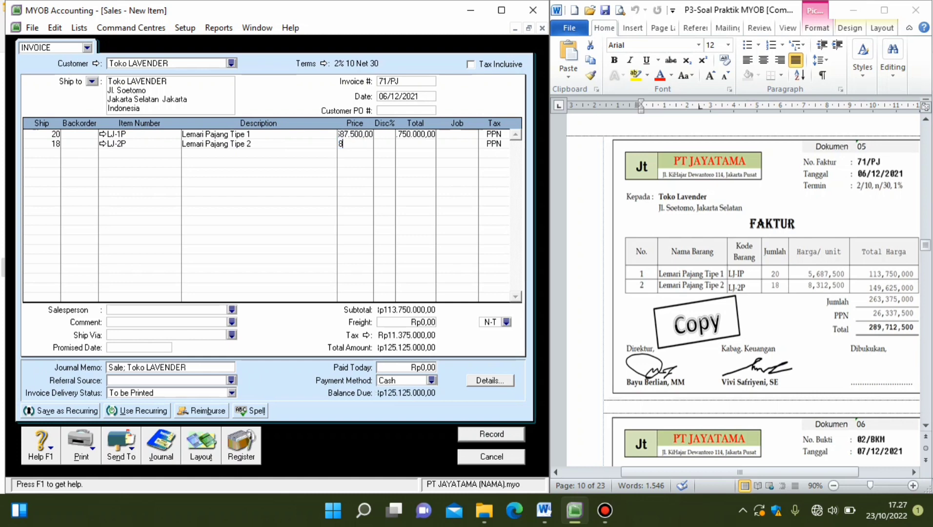
{"action": "type", "text": "312500"}
{"action": "left_click", "coordinate": [27, 153]}
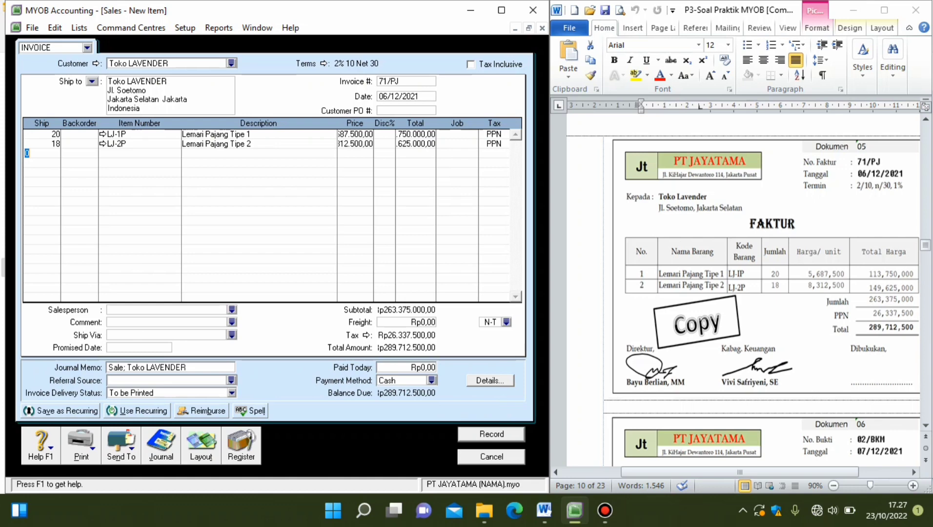
Review the journal recap of the credit sale, checking its debit and credit accounts, and return to the invoice.
{"action": "key", "text": "ctrl+r"}
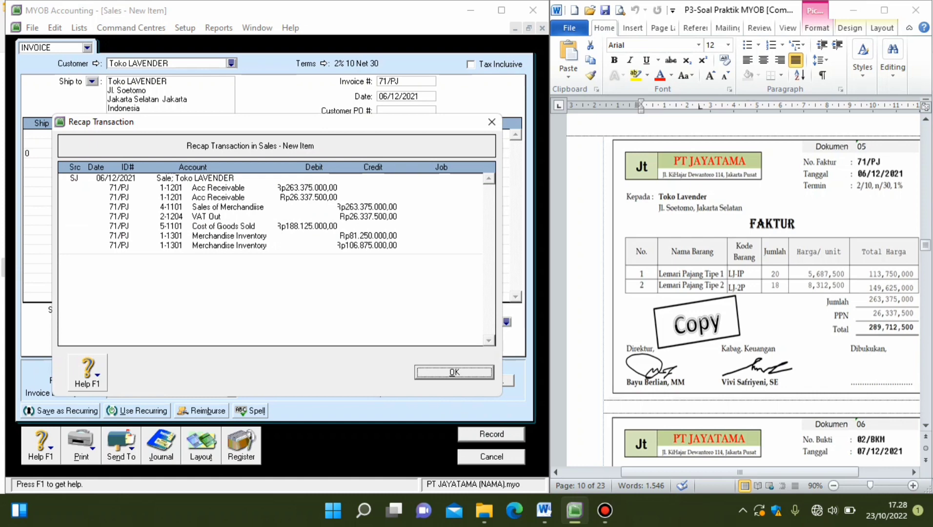
{"action": "key", "text": "Return"}
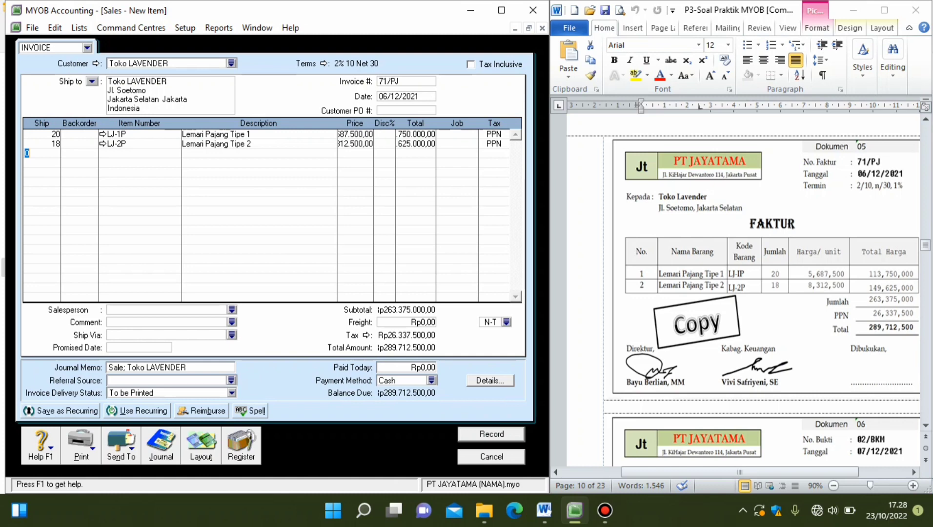
Enter 289712500 as the amount paid today with the Cash payment method and preview the transaction's journal recap.
{"action": "key", "text": "Tab"}
{"action": "type", "text": "289712500"}
{"action": "key", "text": "Tab"}
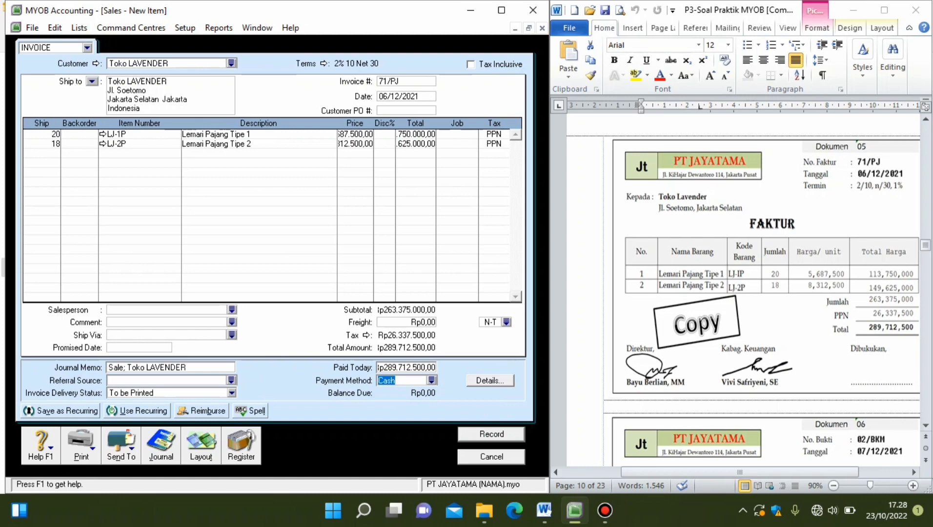
{"action": "key", "text": "ctrl+r"}
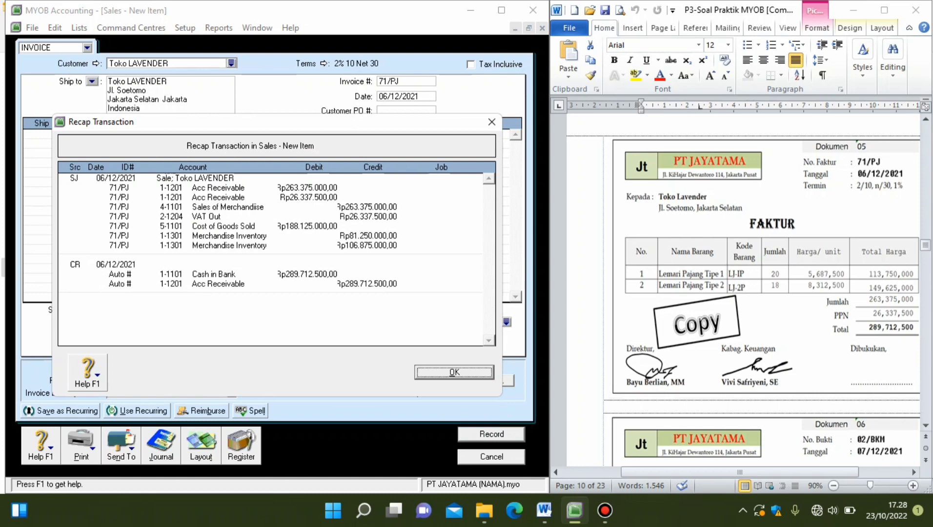
Close the journal recap and set the invoice's amount paid today to 0.
{"action": "key", "text": "Return"}
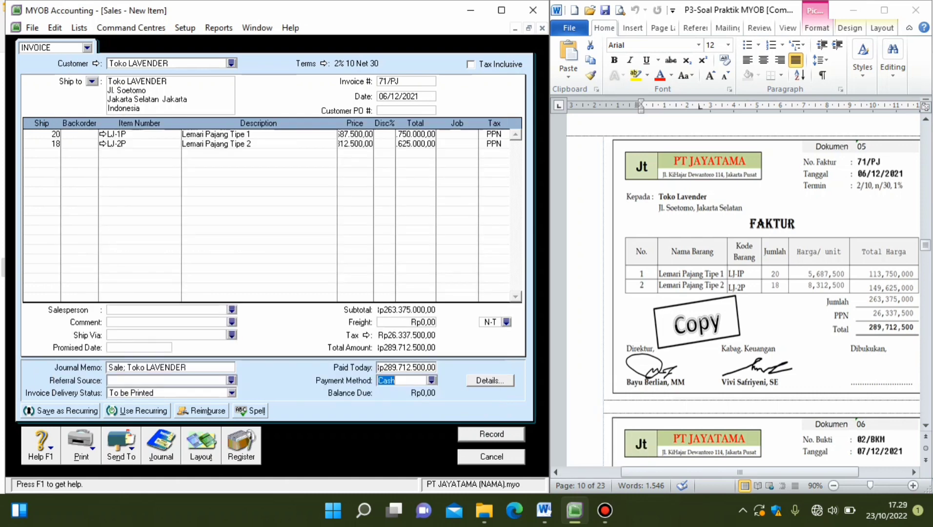
{"action": "key", "text": "shift+Tab"}
{"action": "type", "text": "0"}
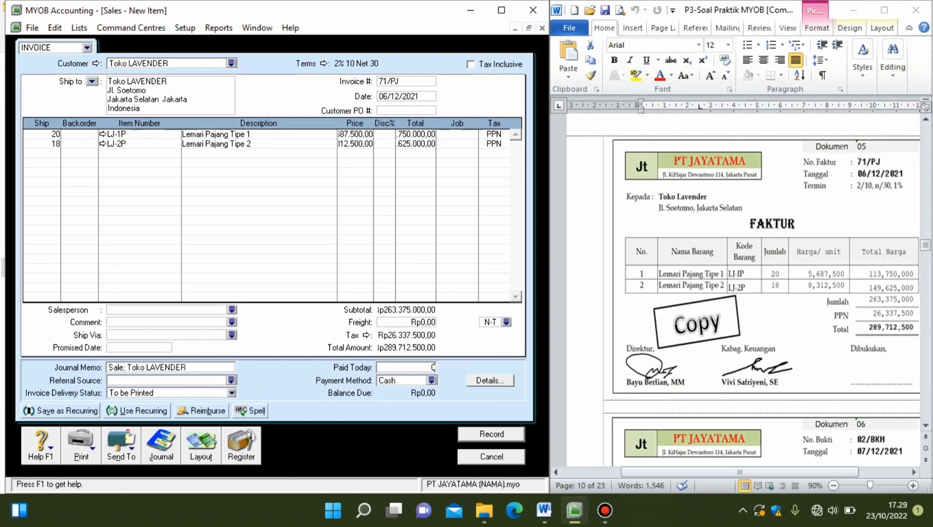
{"action": "key", "text": "shift+Tab"}
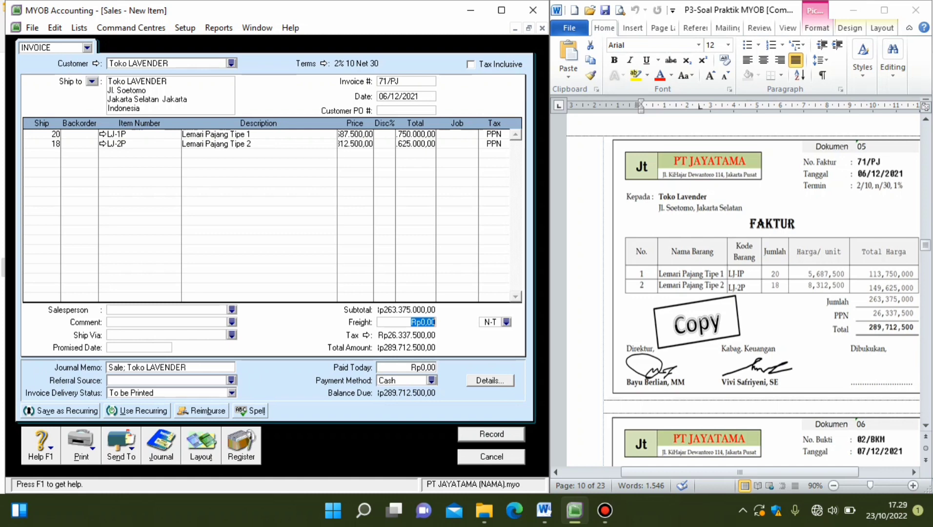
Record the credit sale invoice 71/PJ, skipping the spelling check, and leave the sales entry form.
{"action": "key", "text": "Return"}
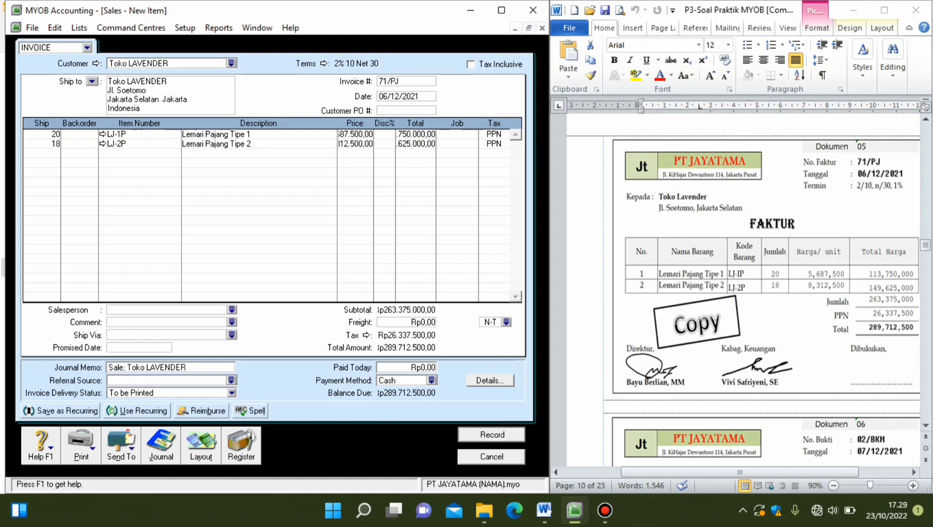
{"action": "key", "text": "Return"}
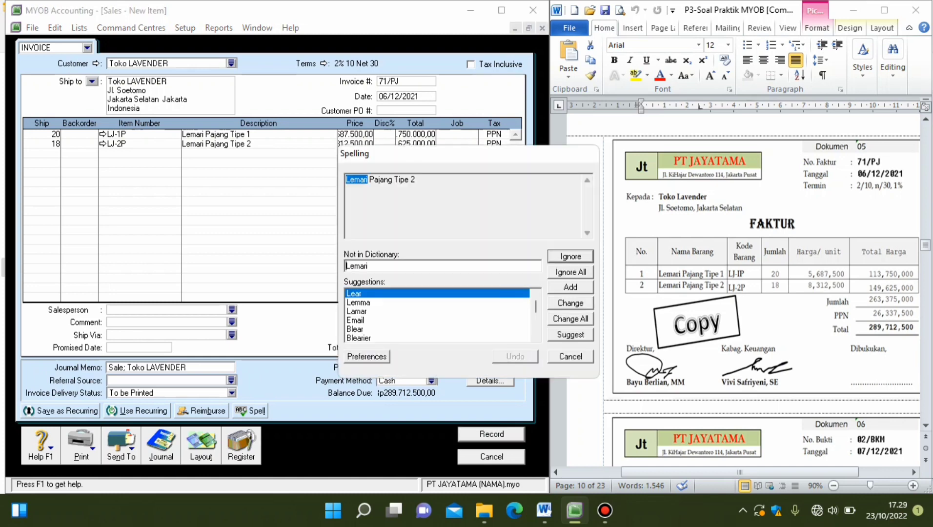
{"action": "key", "text": "Return"}
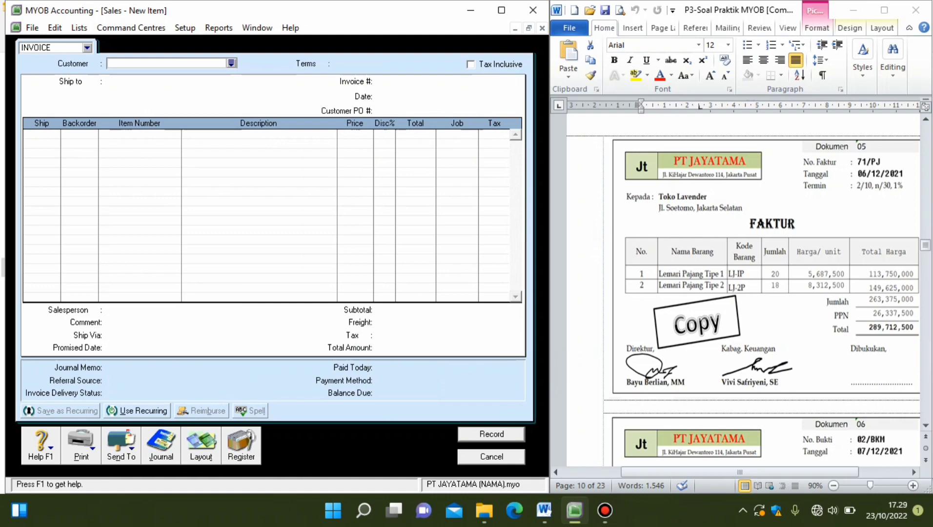
{"action": "key", "text": "Escape"}
Start a new sales invoice for customer Toko Lavender, based on the credit note in Dokumen 07.
{"action": "scroll", "coordinate": [742, 288], "scroll_direction": "down", "scroll_amount": 15}
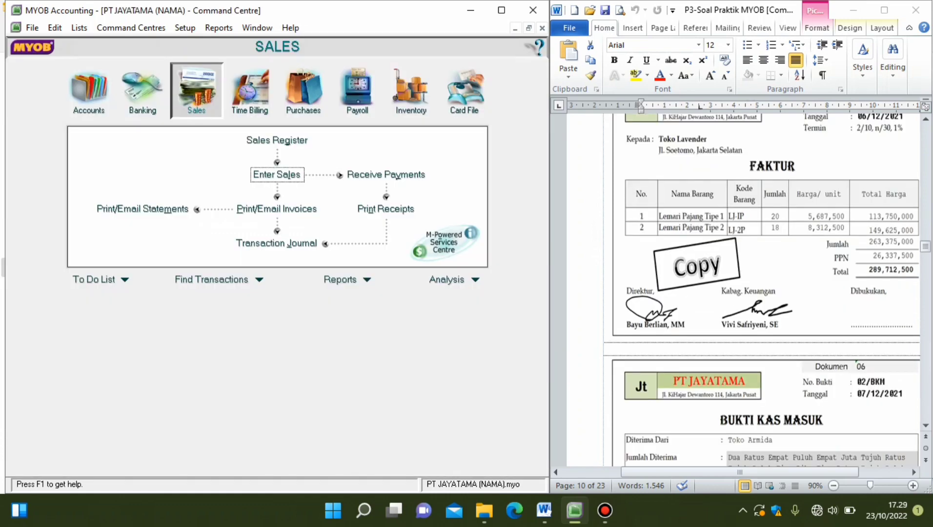
{"action": "scroll", "coordinate": [742, 303], "scroll_direction": "down", "scroll_amount": 4}
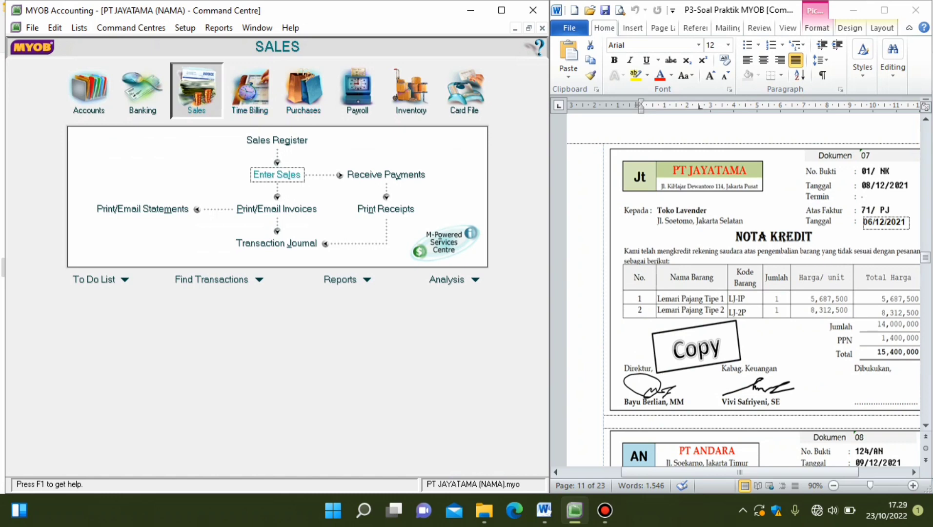
{"action": "left_click", "coordinate": [276, 174]}
{"action": "left_click", "coordinate": [231, 62]}
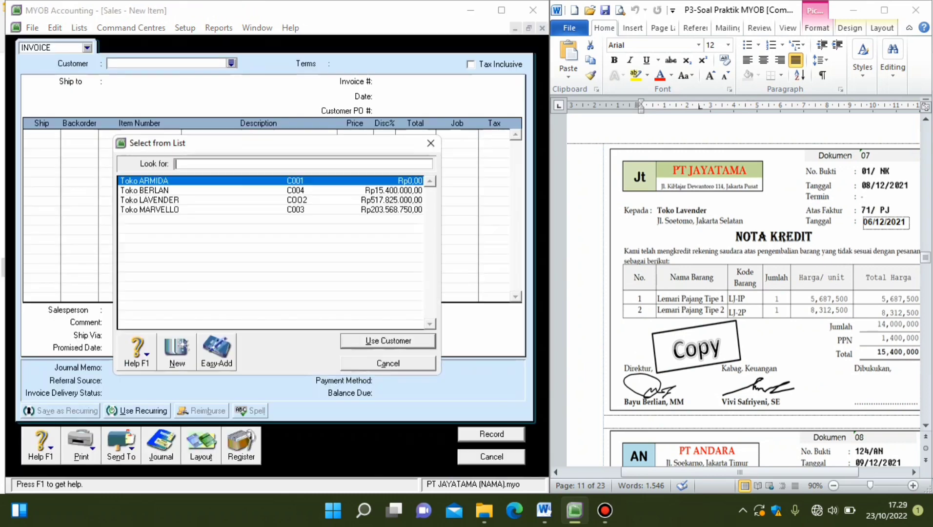
{"action": "double_click", "coordinate": [150, 200]}
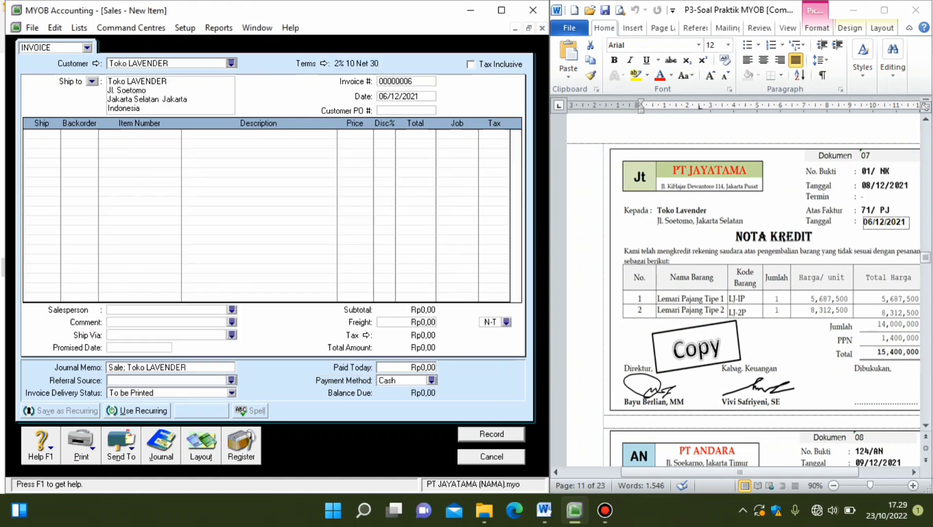
Set the invoice number to 01/NK and the date to 08/12/2021.
{"action": "left_click", "coordinate": [406, 82]}
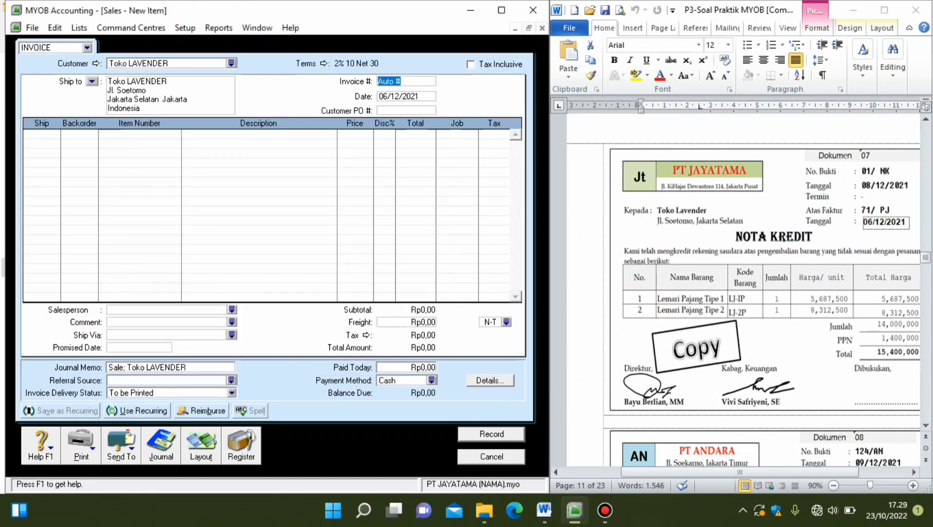
{"action": "type", "text": "1/NK"}
{"action": "key", "text": "Tab"}
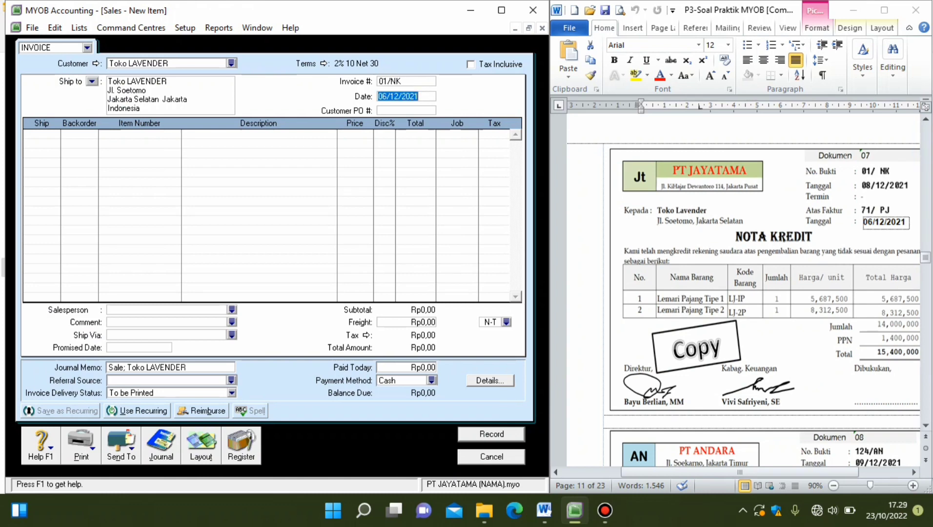
{"action": "type", "text": "08/12/2021"}
{"action": "key", "text": "Tab"}
{"action": "key", "text": "Tab"}
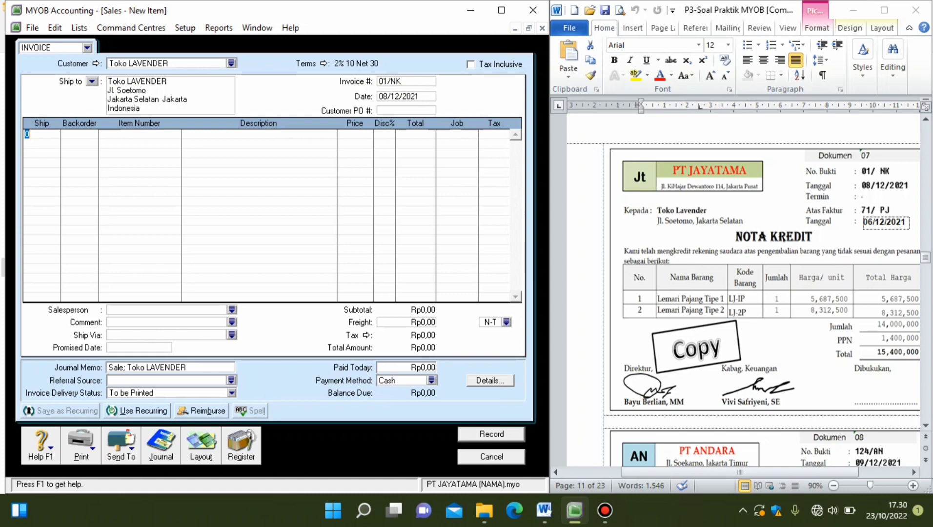
Enter two return lines with a shipped quantity of -1 each: LJ-1P and LJ-2P.
{"action": "type", "text": "-1"}
{"action": "key", "text": "Down"}
{"action": "type", "text": "-1"}
{"action": "key", "text": "Down"}
{"action": "left_click", "coordinate": [139, 134]}
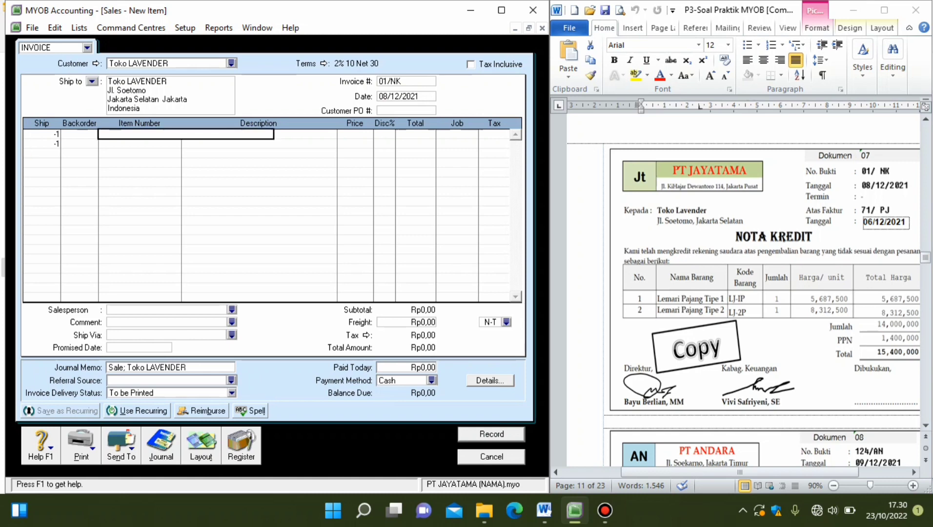
{"action": "type", "text": "L"}
{"action": "key", "text": "Return"}
{"action": "type", "text": "-1P"}
{"action": "key", "text": "Tab"}
{"action": "type", "text": "L"}
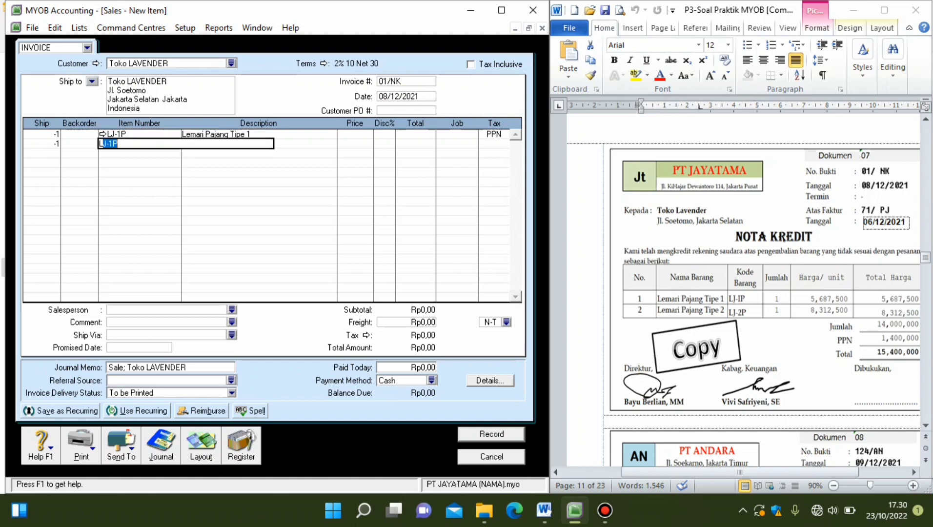
{"action": "type", "text": "J-2"}
{"action": "key", "text": "Return"}
Set the return lines' unit prices to 5687500 for LJ-1P and 8312500 for LJ-2P.
{"action": "left_click", "coordinate": [356, 135]}
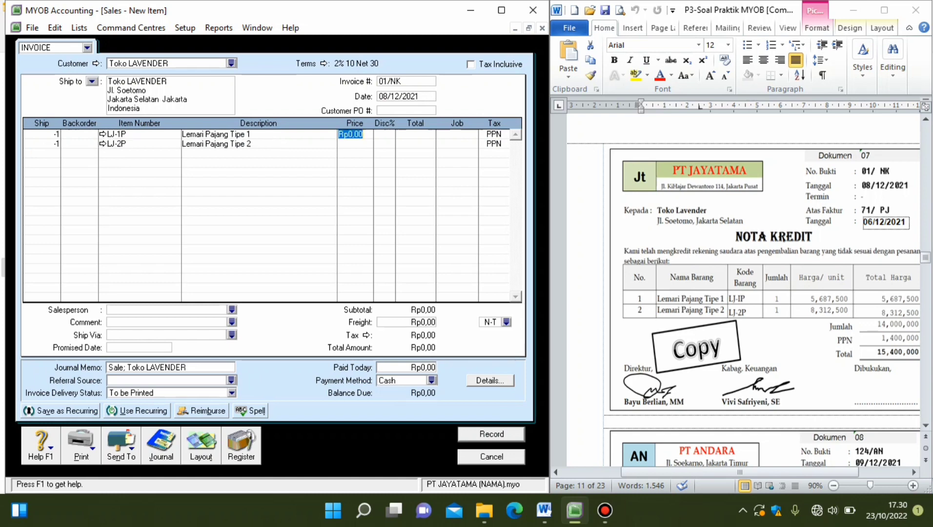
{"action": "type", "text": "5687500"}
{"action": "left_click", "coordinate": [355, 144]}
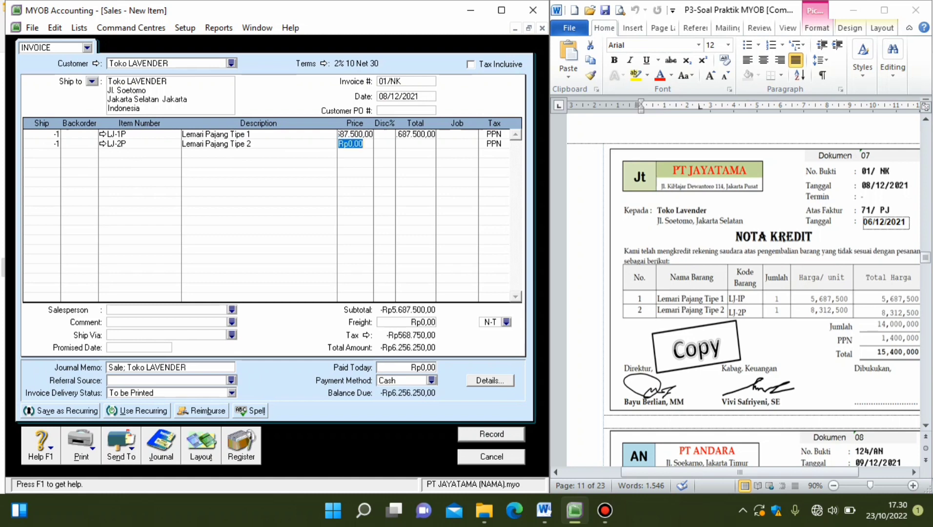
{"action": "type", "text": "8312500"}
{"action": "key", "text": "Return"}
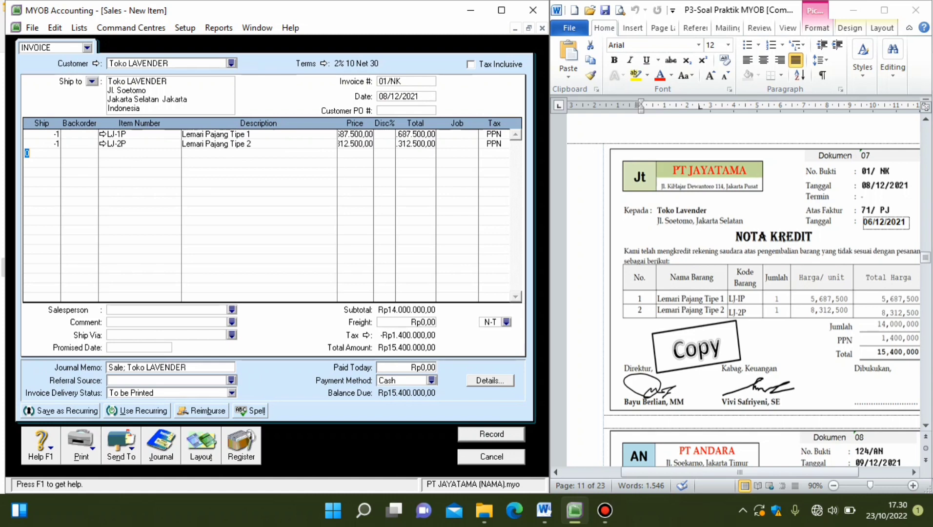
Change item LJ-1P's income account for tracking sales to 4-1103 Sales Returns and return to the invoice.
{"action": "left_click", "coordinate": [103, 133]}
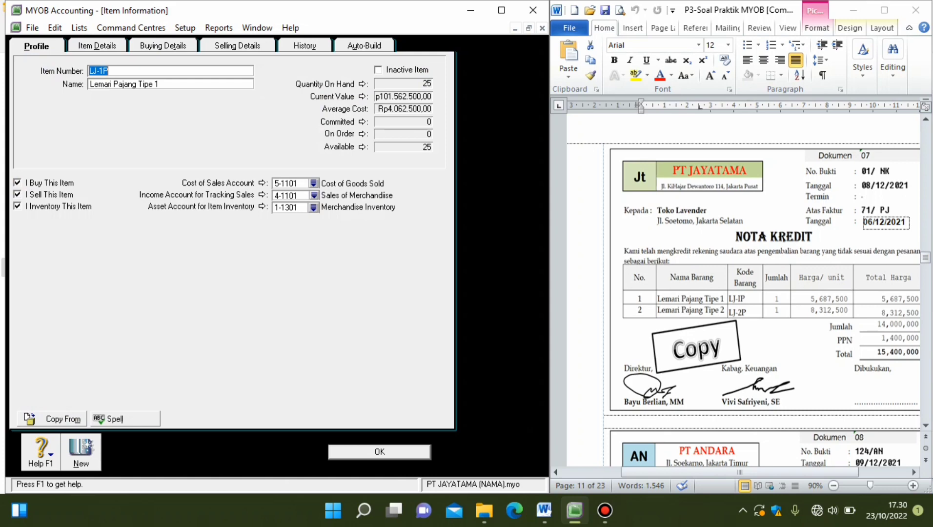
{"action": "left_click", "coordinate": [314, 195]}
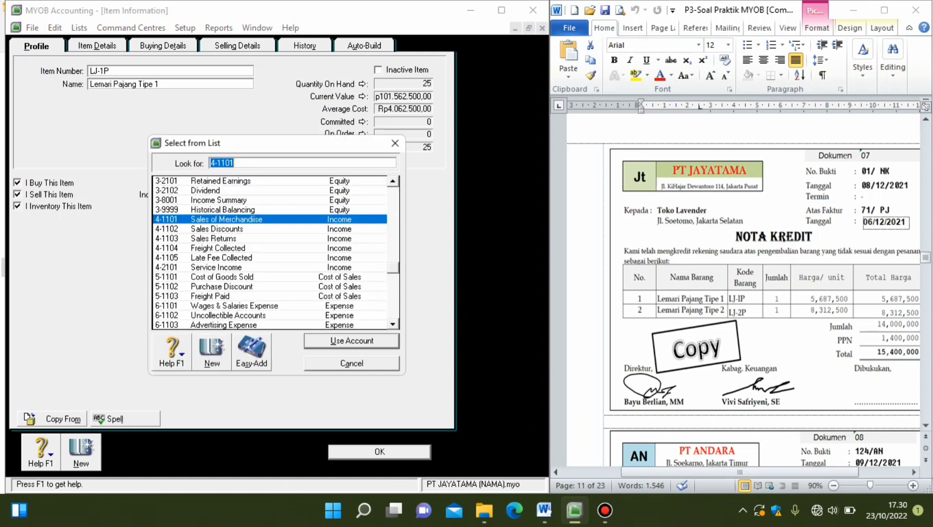
{"action": "double_click", "coordinate": [214, 239]}
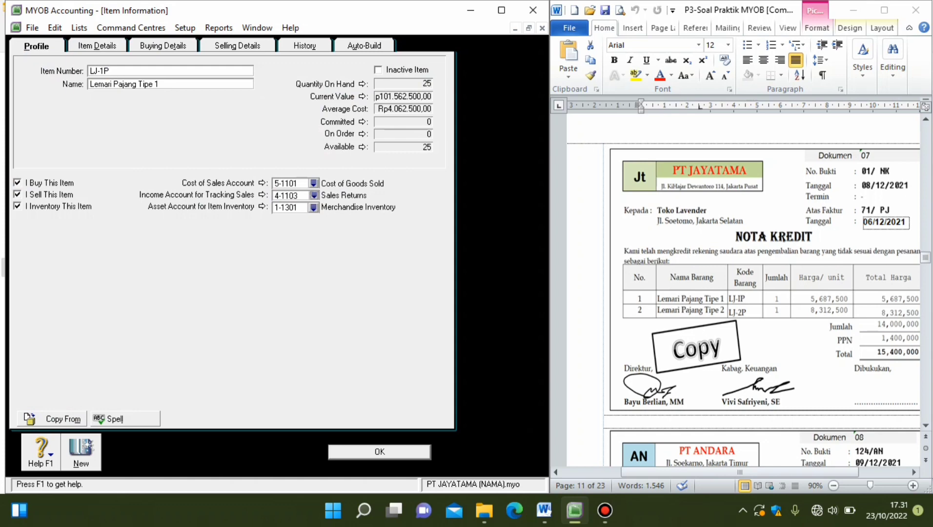
{"action": "left_click", "coordinate": [380, 452]}
{"action": "key", "text": "Escape"}
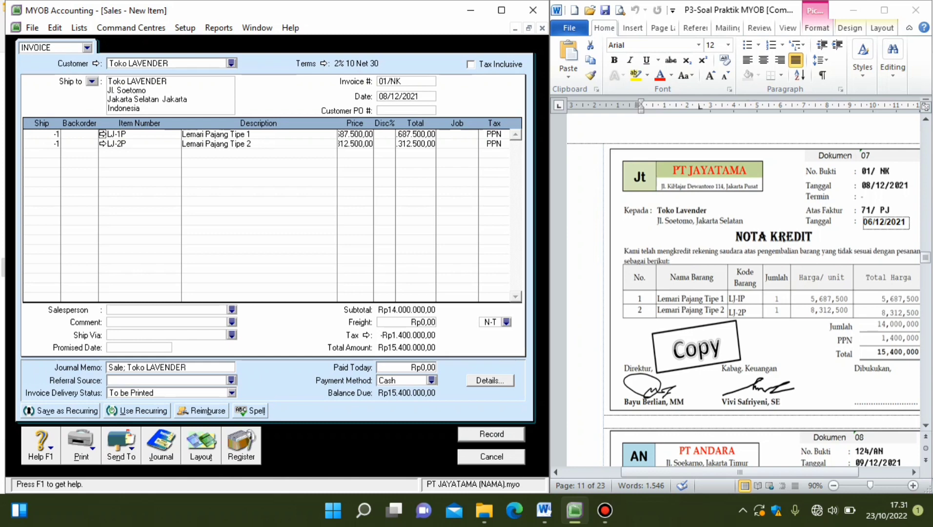
Change item LJ-2P's income account for tracking sales to 4-1103 Sales Returns and return to the invoice.
{"action": "left_click", "coordinate": [102, 144]}
{"action": "left_click", "coordinate": [313, 195]}
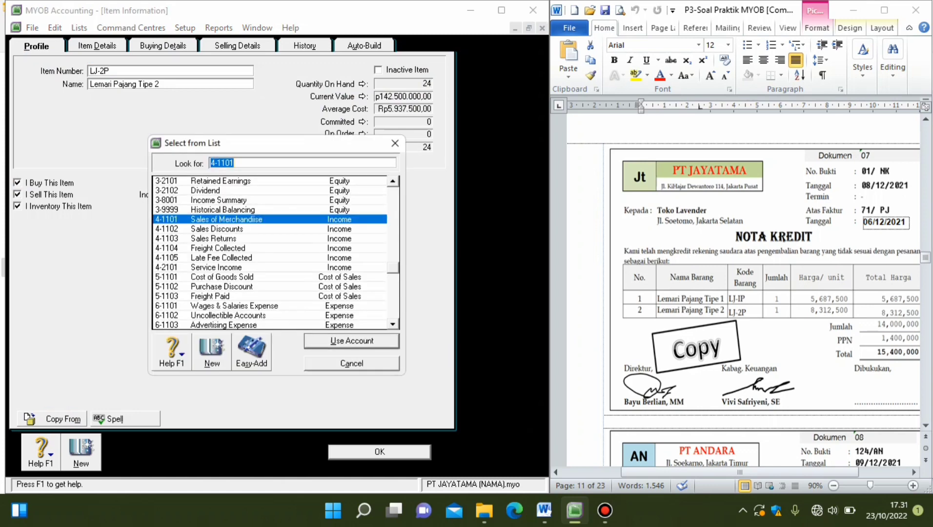
{"action": "double_click", "coordinate": [214, 239]}
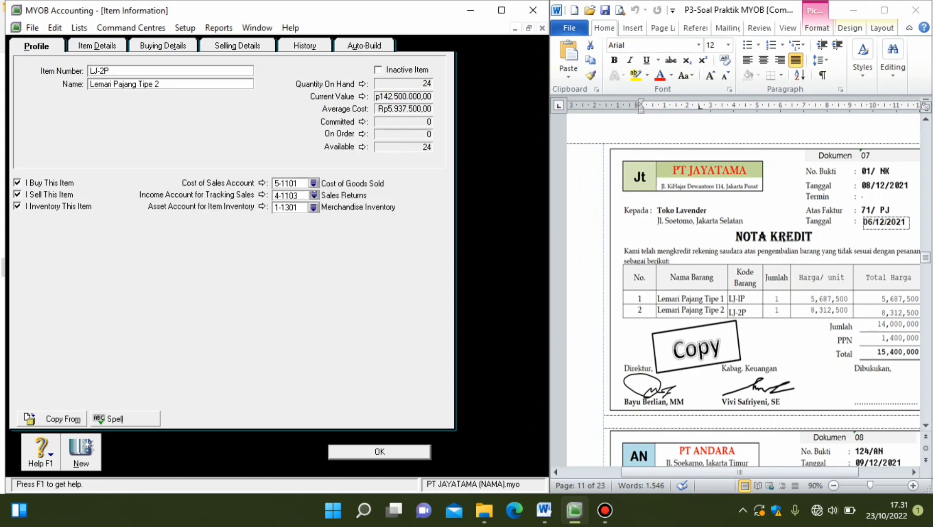
{"action": "left_click", "coordinate": [379, 452]}
{"action": "left_click", "coordinate": [570, 357]}
Review the return's journal recap, and check the income account for tracking sales in item LJ-1P's profile.
{"action": "key", "text": "ctrl+r"}
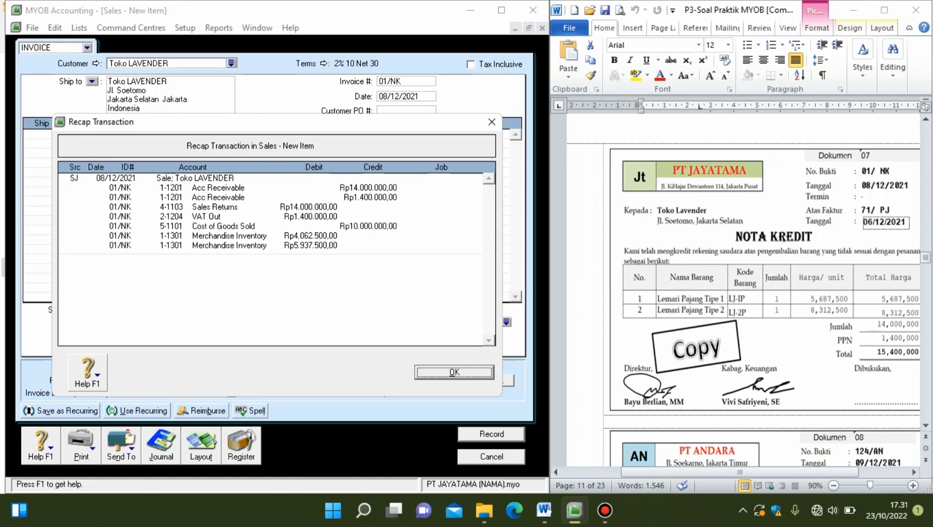
{"action": "key", "text": "Return"}
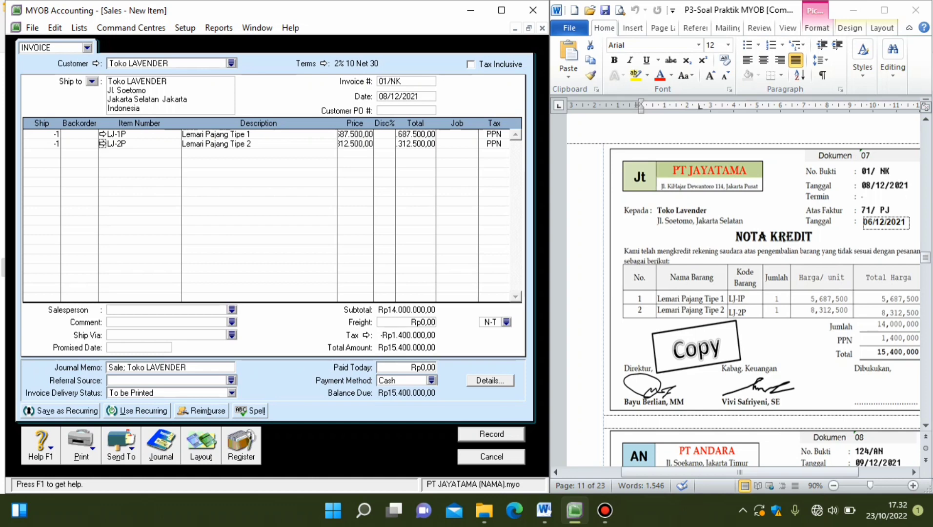
{"action": "left_click", "coordinate": [102, 133]}
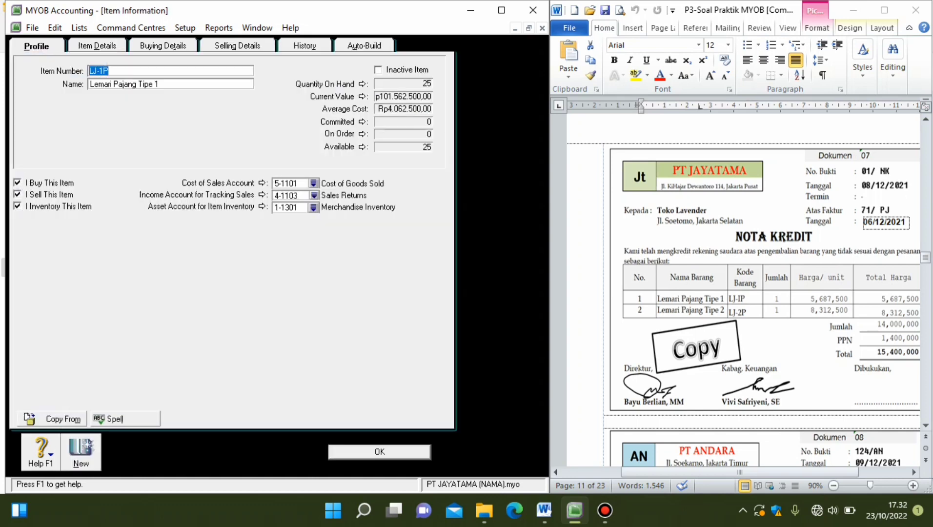
{"action": "left_click", "coordinate": [314, 196]}
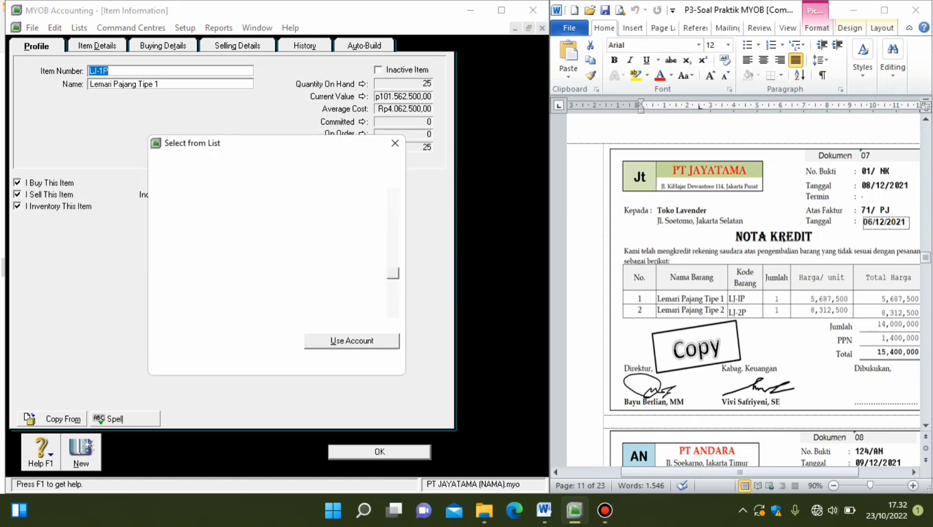
{"action": "left_click", "coordinate": [395, 143]}
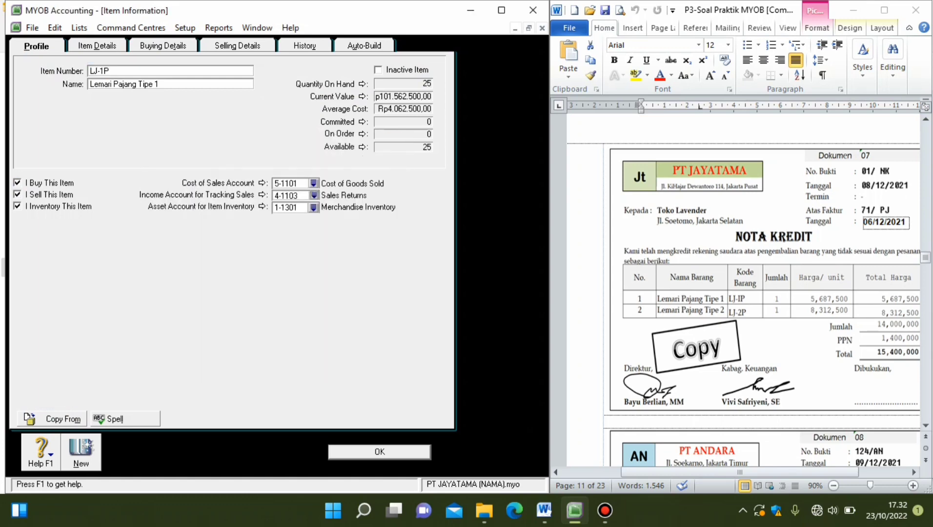
{"action": "left_click", "coordinate": [380, 452]}
{"action": "left_click", "coordinate": [571, 357]}
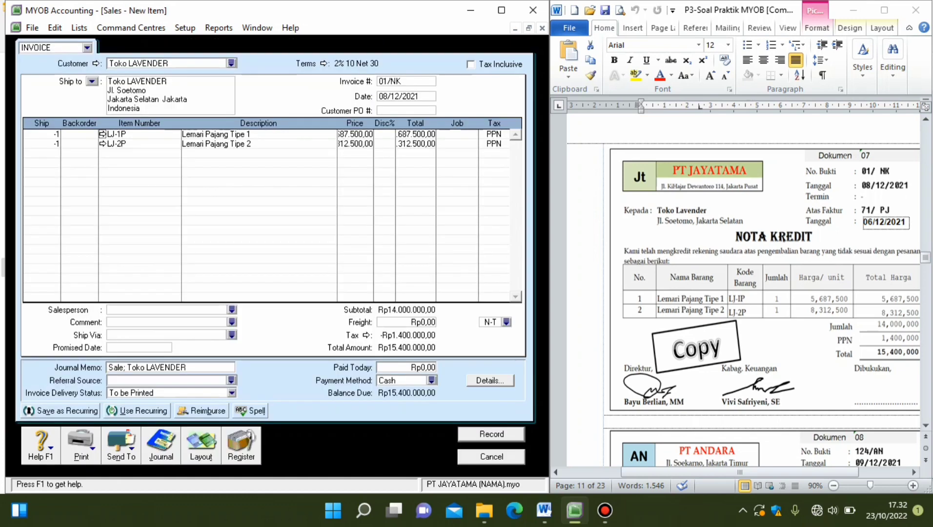
Record the sales return 01/NK, skipping the spelling check.
{"action": "left_click", "coordinate": [492, 434]}
{"action": "left_click", "coordinate": [571, 357]}
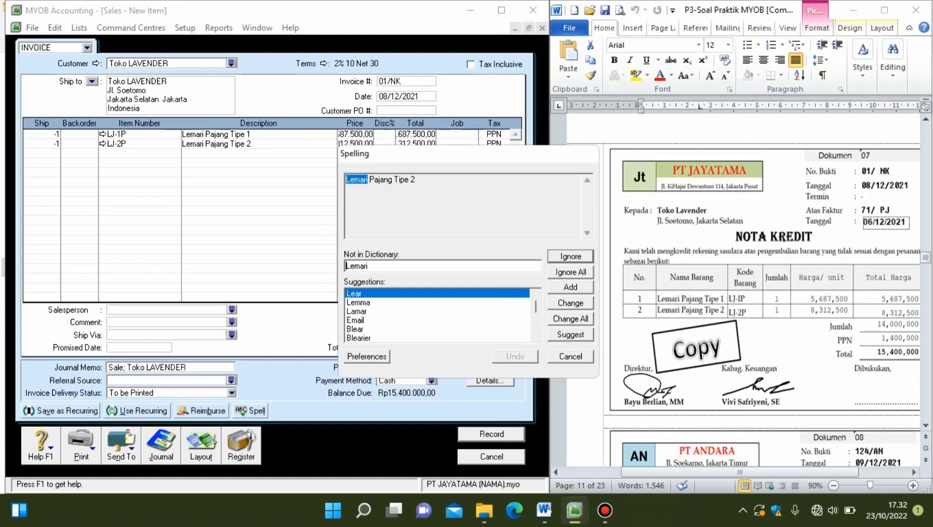
{"action": "left_click", "coordinate": [571, 357]}
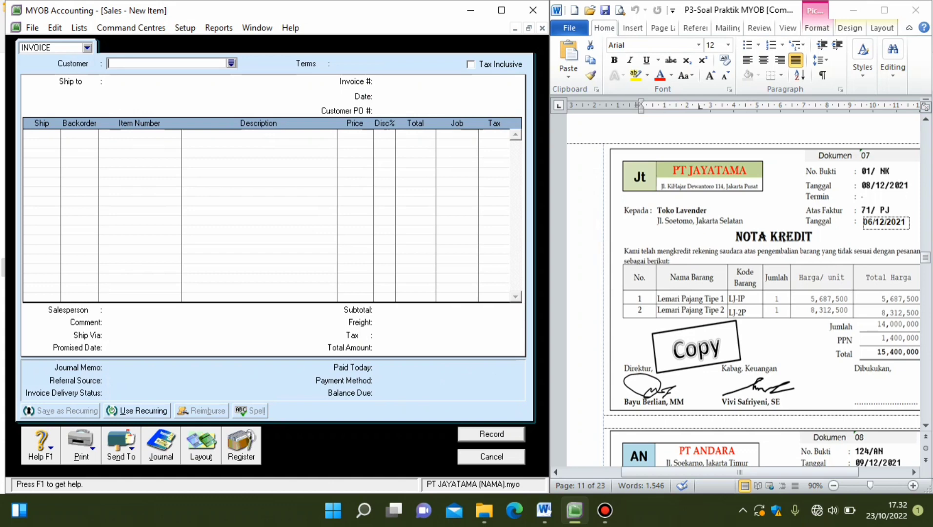
Open the settlement of Toko Lavender's return credit from the sales register and set its ID number to 01/NK.
{"action": "left_click", "coordinate": [241, 445]}
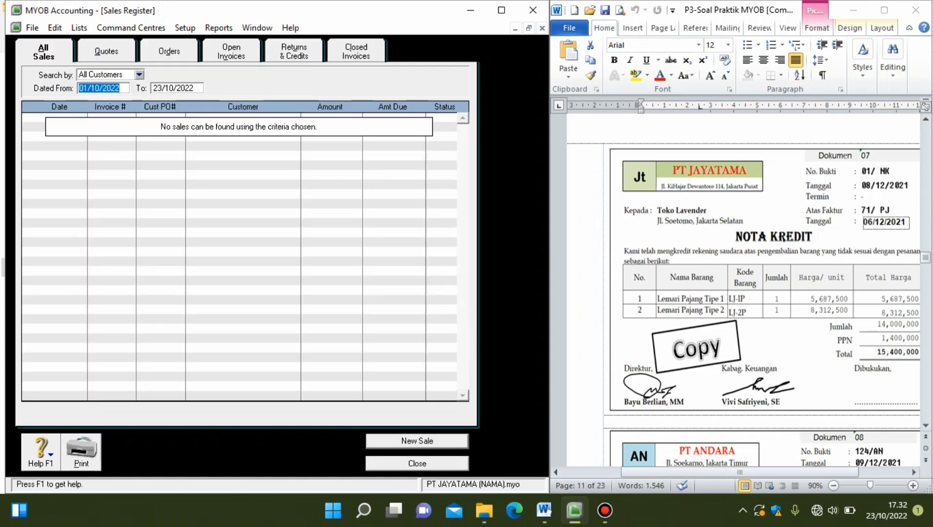
{"action": "left_click", "coordinate": [294, 51]}
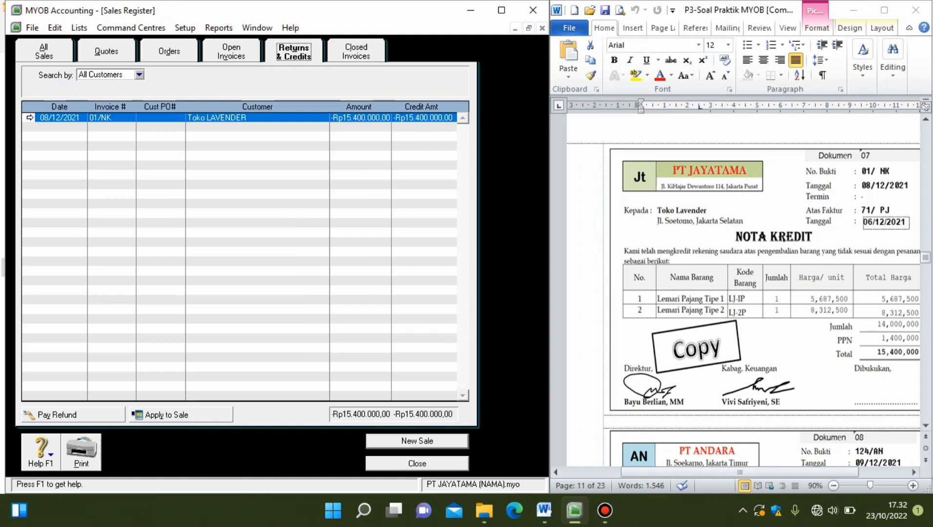
{"action": "left_click", "coordinate": [180, 415]}
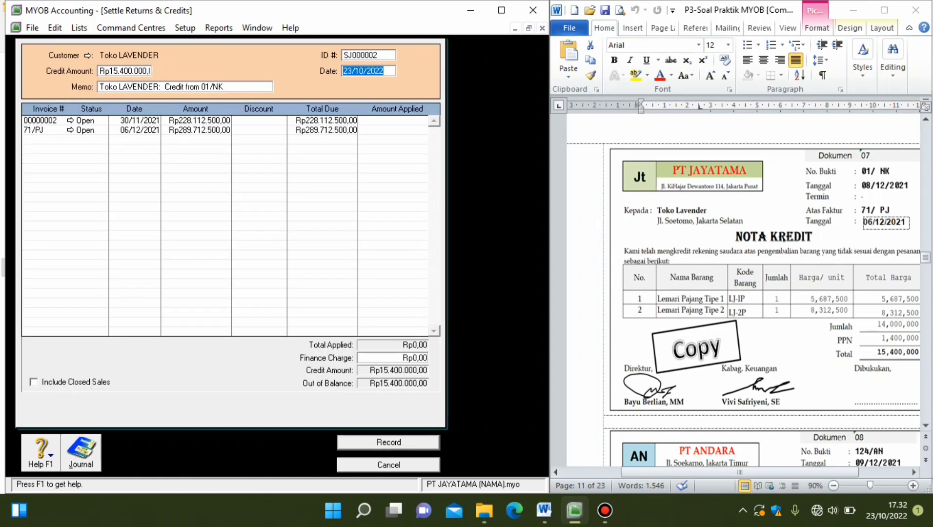
{"action": "left_click", "coordinate": [368, 55]}
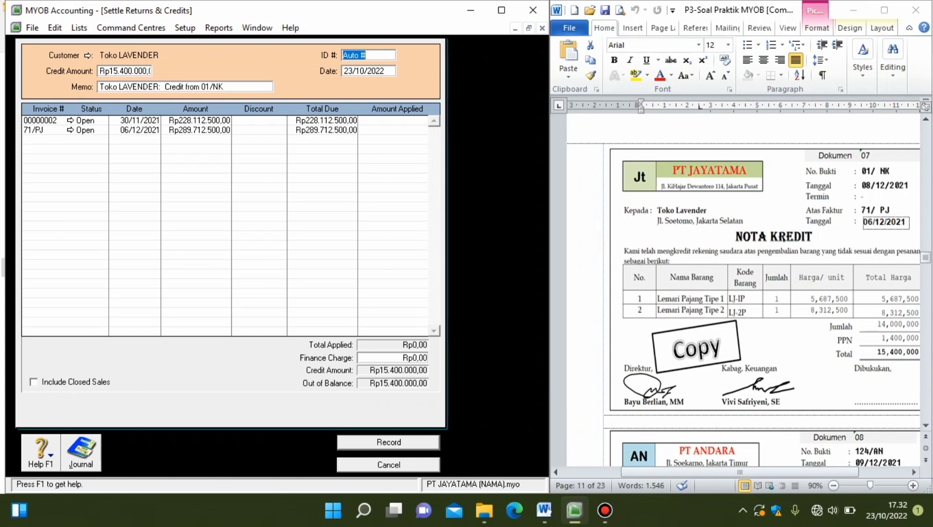
{"action": "type", "text": "01/NK"}
Set the date of the return credit settlement to 08/12/2021.
{"action": "left_click", "coordinate": [352, 71]}
{"action": "left_click", "coordinate": [352, 71]}
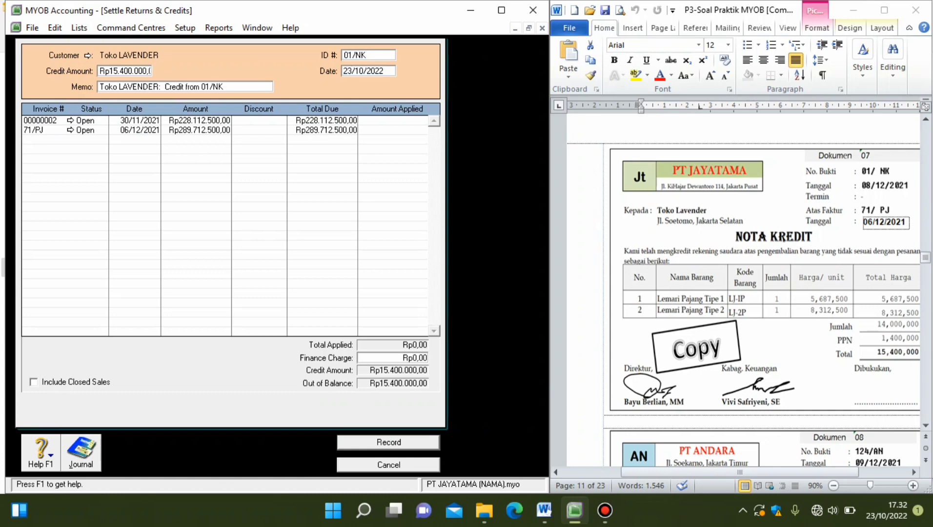
{"action": "key", "text": "BackSpace"}
{"action": "key", "text": "BackSpace"}
{"action": "type", "text": "08"}
{"action": "left_click", "coordinate": [364, 72]}
{"action": "key", "text": "BackSpace"}
{"action": "type", "text": "2"}
{"action": "left_click", "coordinate": [384, 71]}
{"action": "key", "text": "BackSpace"}
{"action": "type", "text": "1"}
Apply the Rp15.400.000 credit to invoice 71/PJ and record the settlement after checking its journal recap.
{"action": "left_click", "coordinate": [398, 130]}
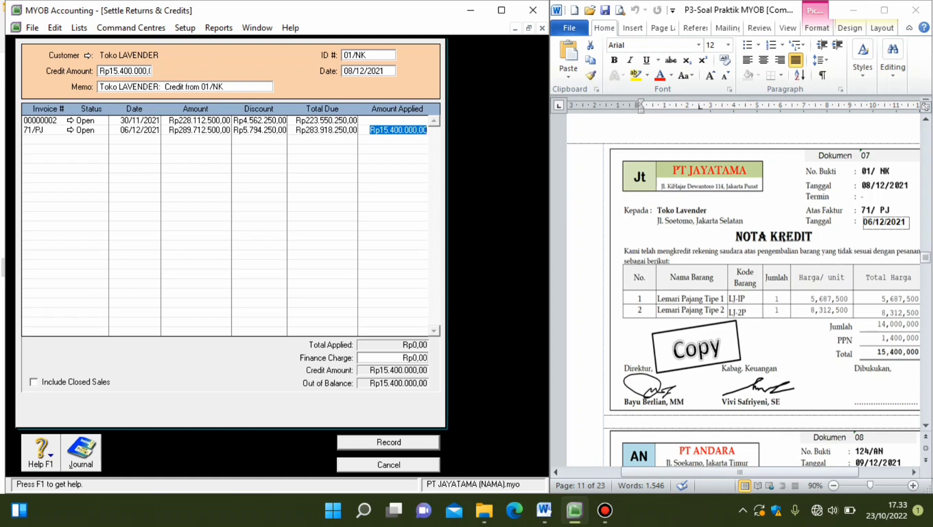
{"action": "key", "text": "Tab"}
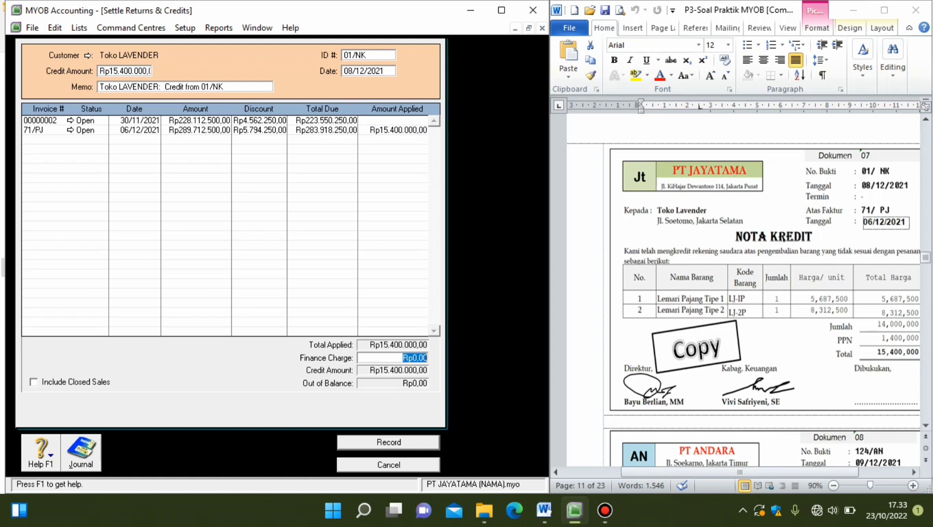
{"action": "key", "text": "ctrl+r"}
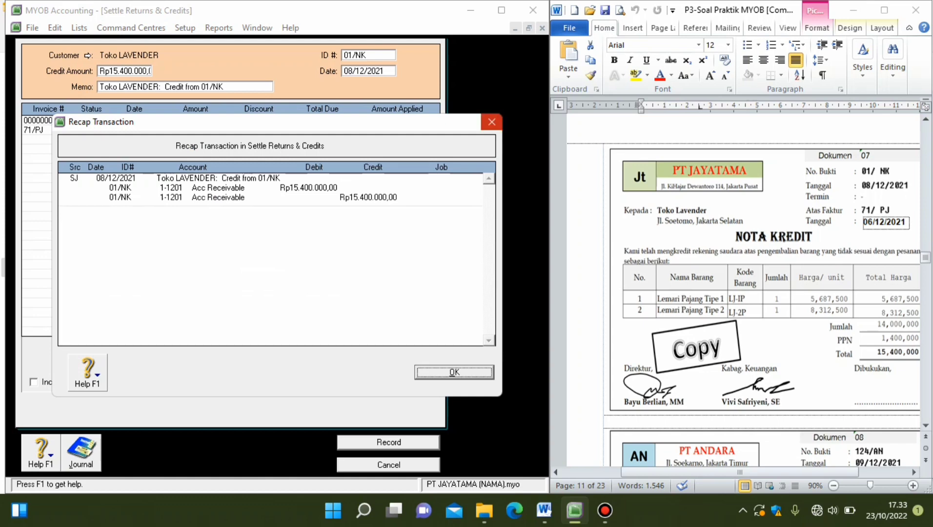
{"action": "left_click", "coordinate": [492, 122]}
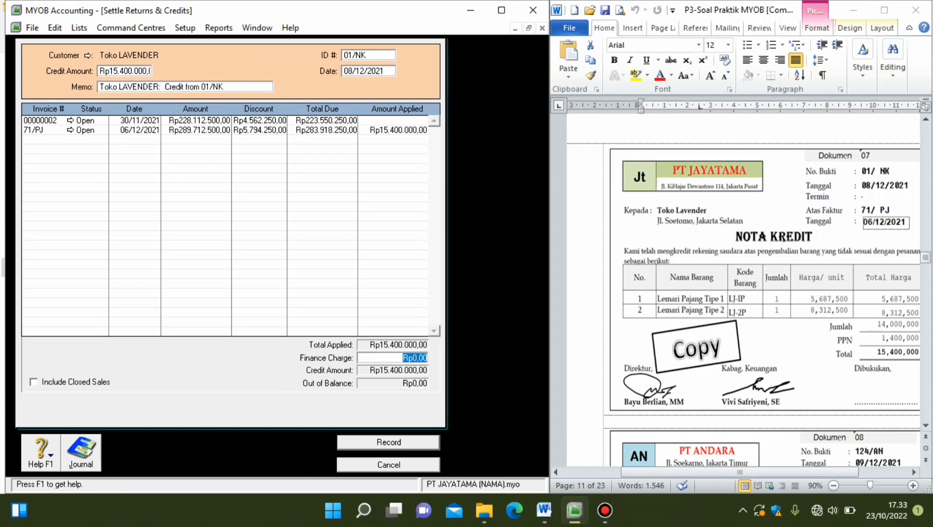
{"action": "left_click", "coordinate": [389, 443]}
{"action": "left_click", "coordinate": [389, 441]}
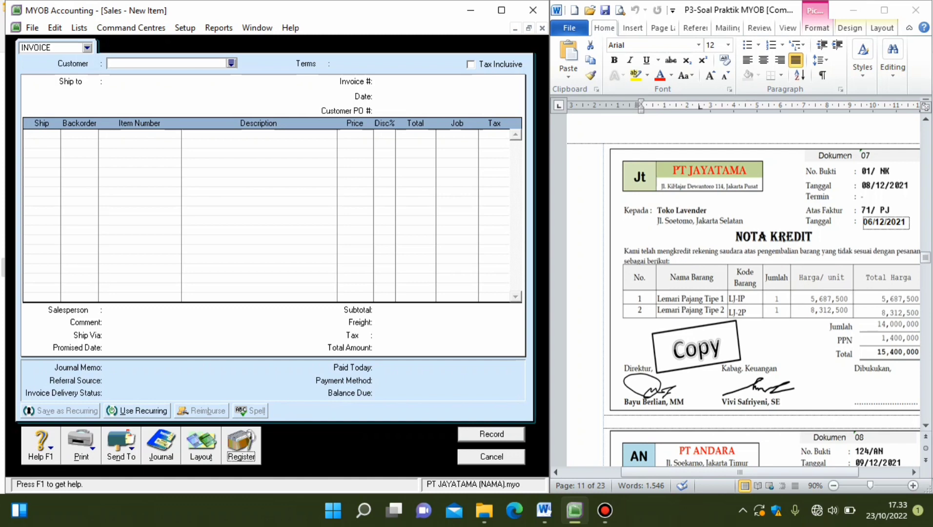
Look back through the source documents from Dokumen 06 to Dokumen 03, and move ahead to Dokumen 08.
{"action": "scroll", "coordinate": [749, 293], "scroll_direction": "up", "scroll_amount": 1}
{"action": "scroll", "coordinate": [749, 292], "scroll_direction": "up", "scroll_amount": 18}
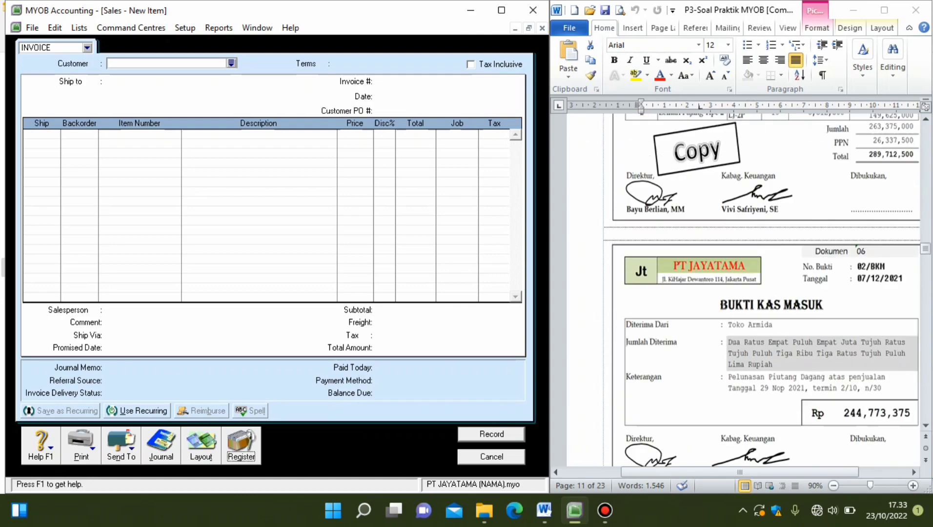
{"action": "scroll", "coordinate": [749, 293], "scroll_direction": "up", "scroll_amount": 10}
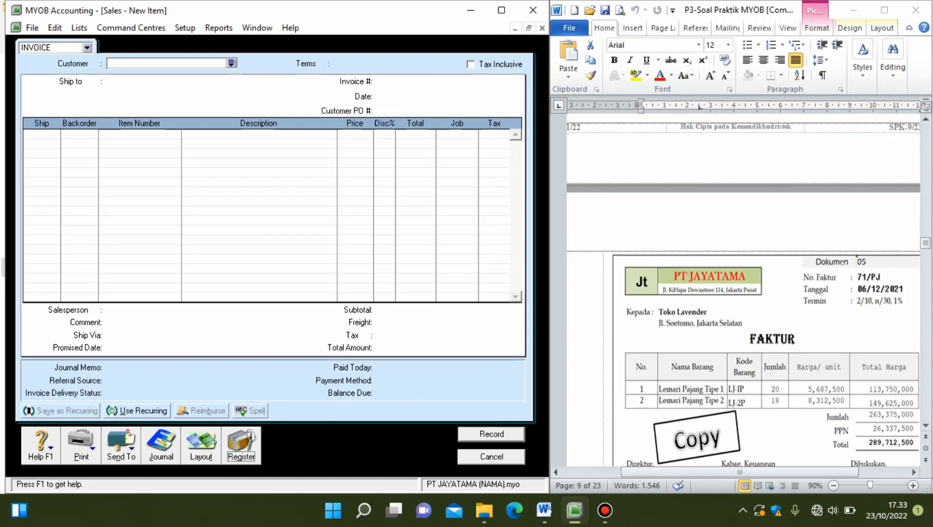
{"action": "scroll", "coordinate": [749, 293], "scroll_direction": "up", "scroll_amount": 8}
{"action": "scroll", "coordinate": [749, 293], "scroll_direction": "down", "scroll_amount": 18}
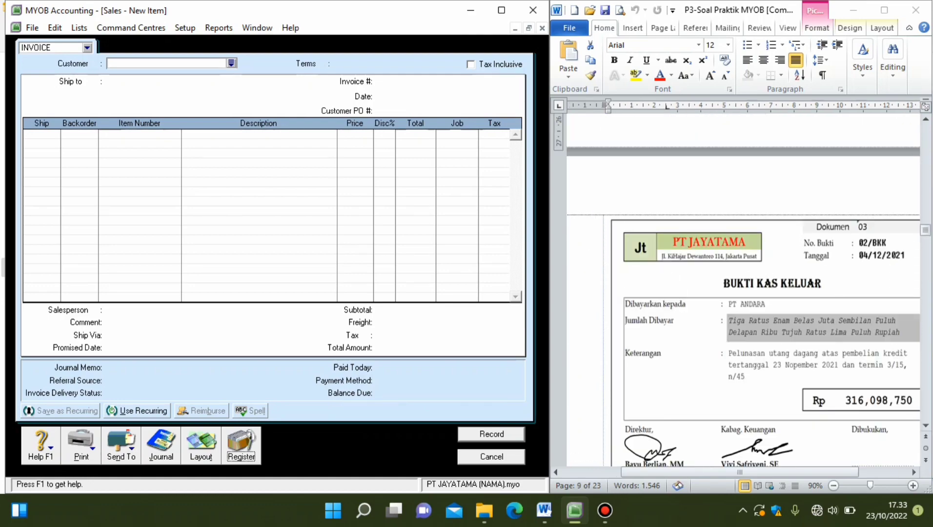
{"action": "scroll", "coordinate": [749, 293], "scroll_direction": "down", "scroll_amount": 18}
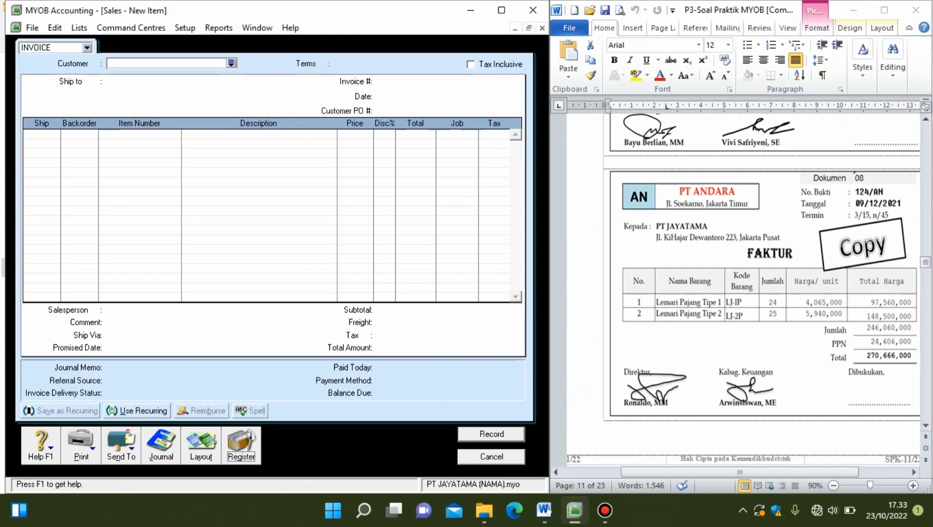
Switch from sales to the Purchases command centre, and examine PT Dhirama's debit note in Dokumen 18 and its invoice in Dokumen 16.
{"action": "key", "text": "Escape"}
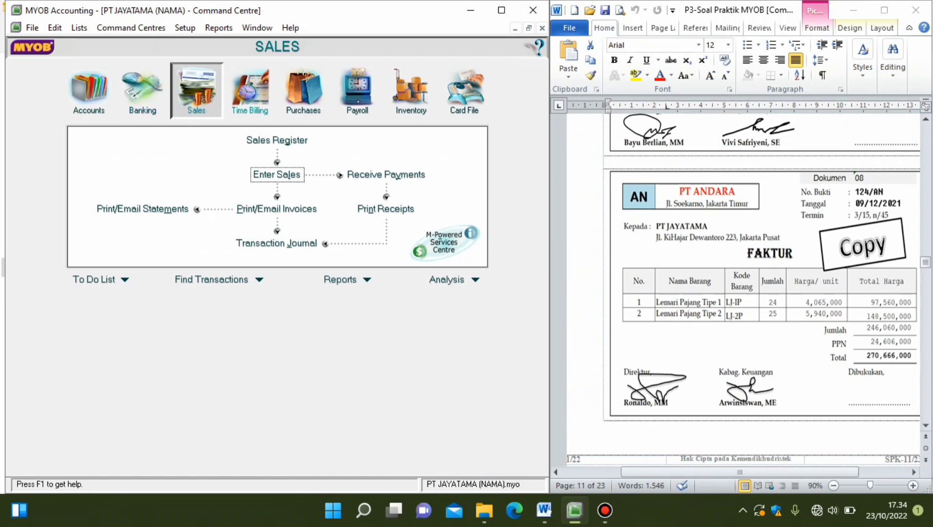
{"action": "left_click", "coordinate": [303, 93]}
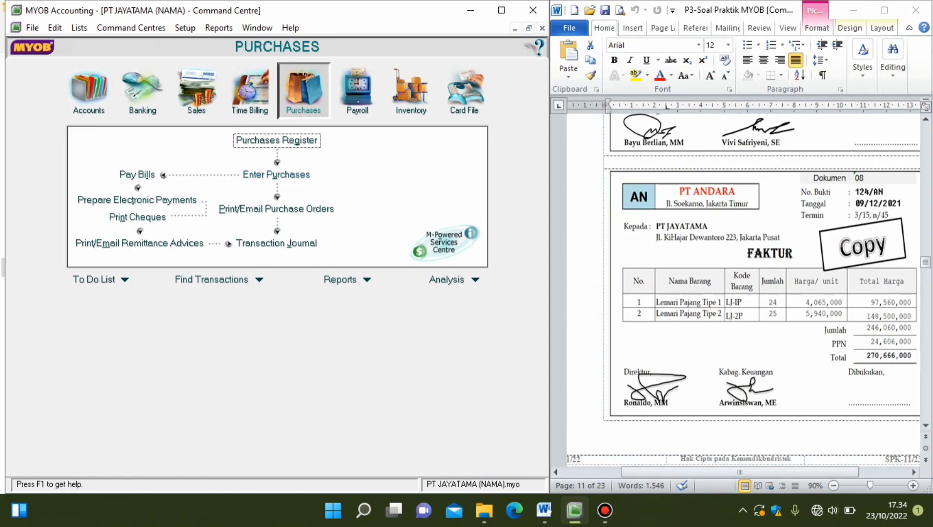
{"action": "scroll", "coordinate": [744, 290], "scroll_direction": "down", "scroll_amount": 20}
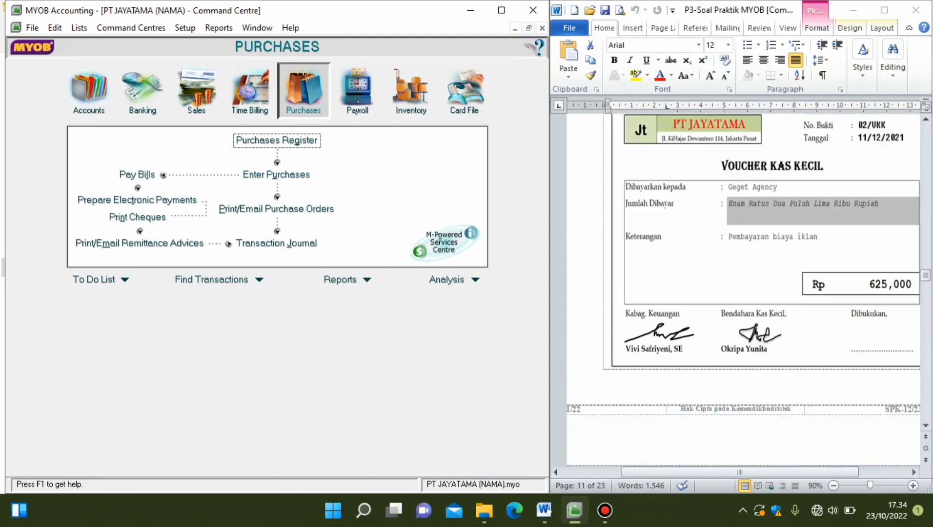
{"action": "scroll", "coordinate": [743, 290], "scroll_direction": "down", "scroll_amount": 20}
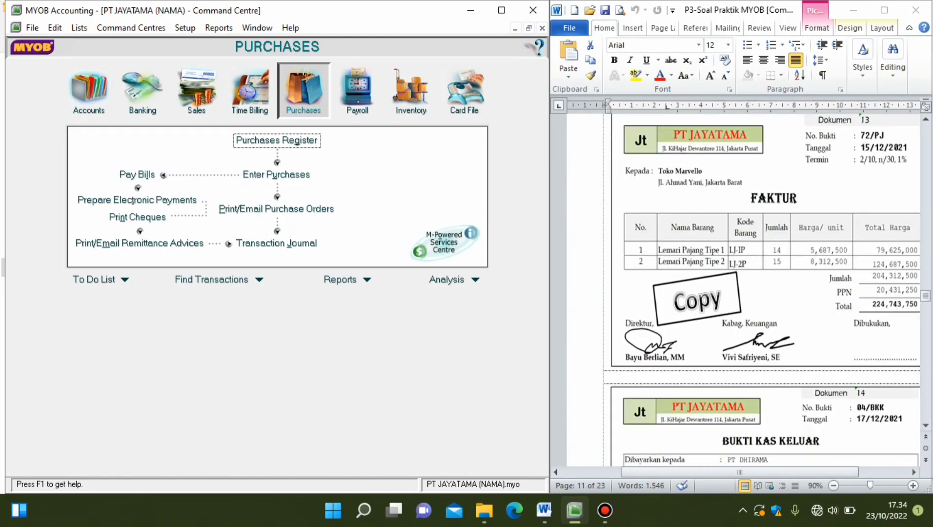
{"action": "scroll", "coordinate": [743, 289], "scroll_direction": "down", "scroll_amount": 20}
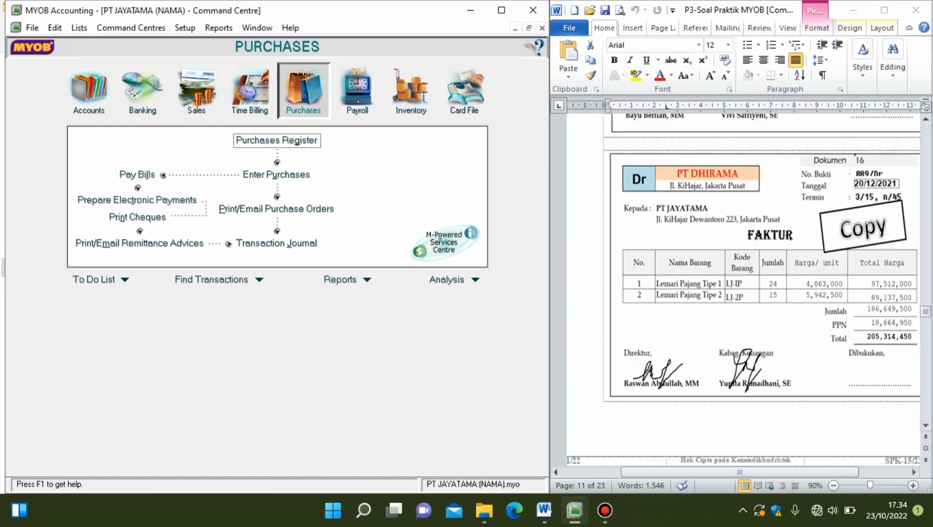
{"action": "scroll", "coordinate": [743, 289], "scroll_direction": "down", "scroll_amount": 20}
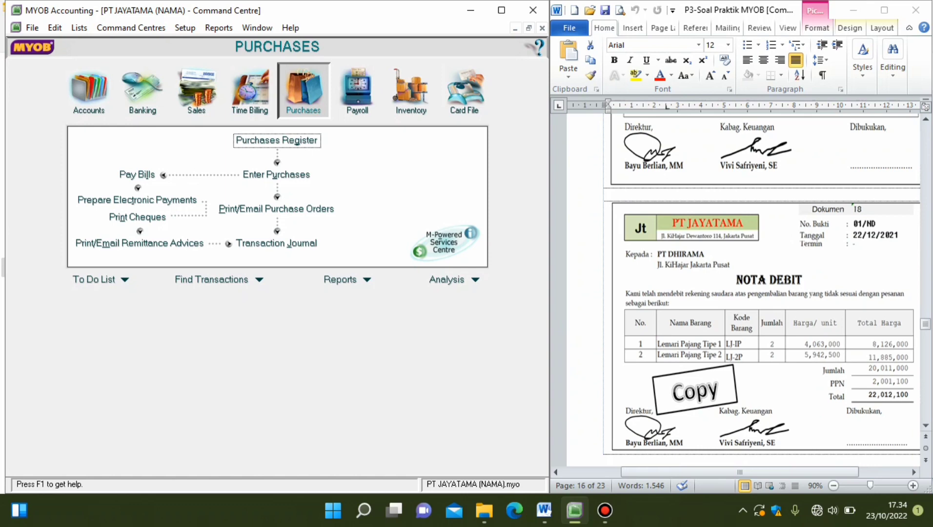
{"action": "scroll", "coordinate": [762, 283], "scroll_direction": "up", "scroll_amount": 15}
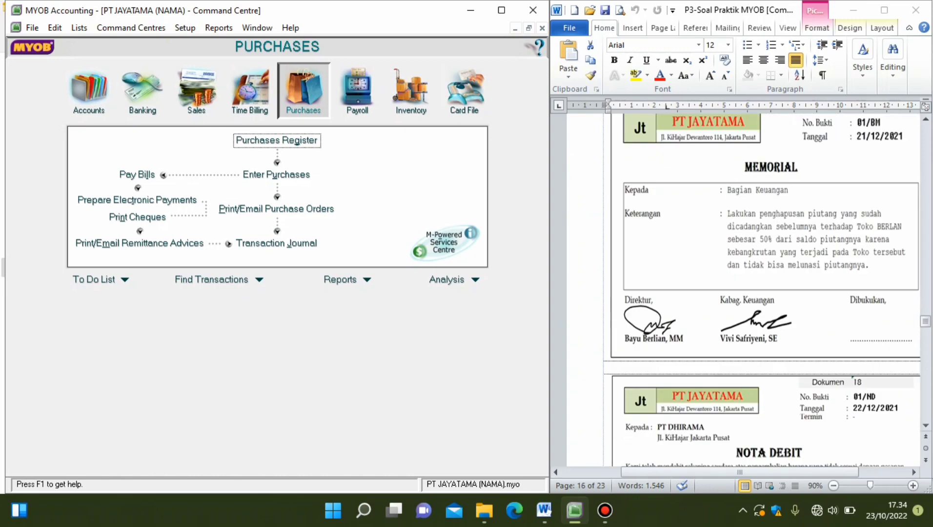
{"action": "scroll", "coordinate": [761, 283], "scroll_direction": "up", "scroll_amount": 3}
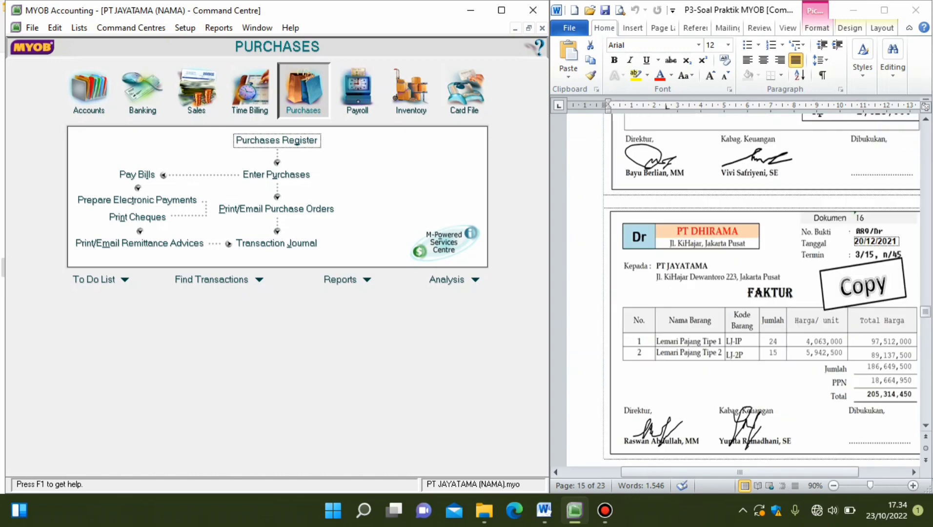
{"action": "scroll", "coordinate": [761, 283], "scroll_direction": "down", "scroll_amount": 1}
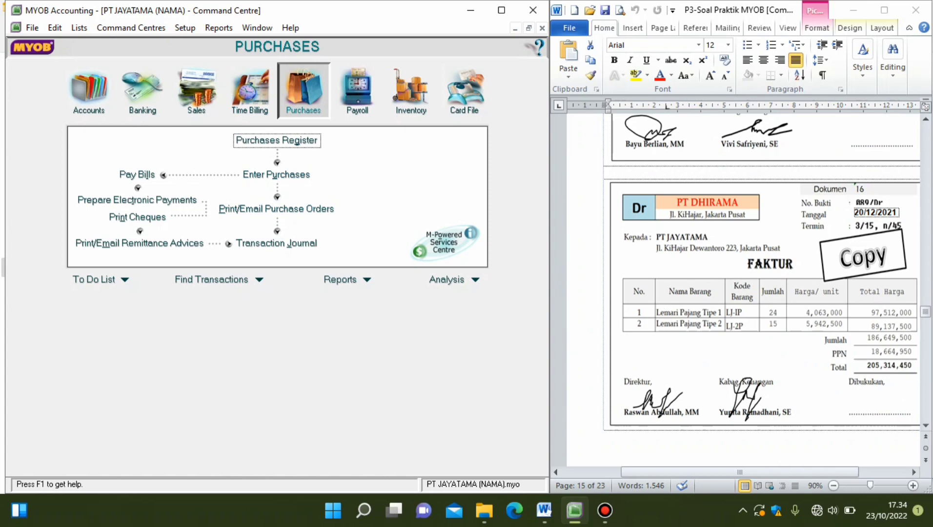
Start a new tax-exclusive purchase bill for the supplier PT DHIRAMA.
{"action": "left_click", "coordinate": [277, 174]}
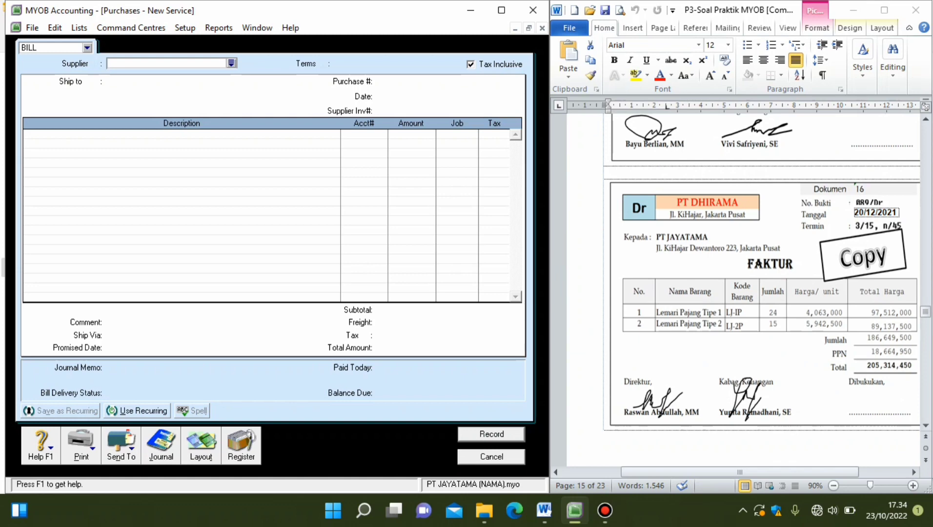
{"action": "left_click", "coordinate": [471, 64]}
{"action": "left_click", "coordinate": [232, 63]}
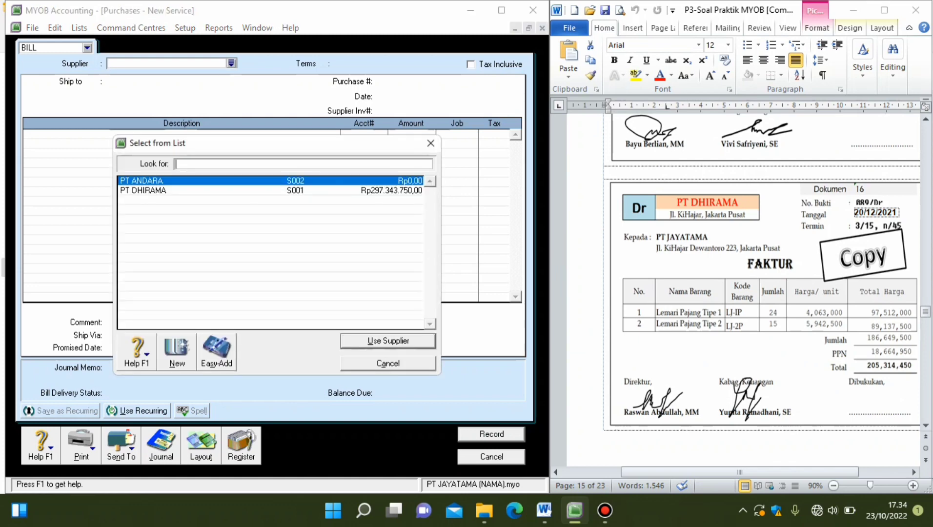
{"action": "type", "text": "PT DHIRAMA"}
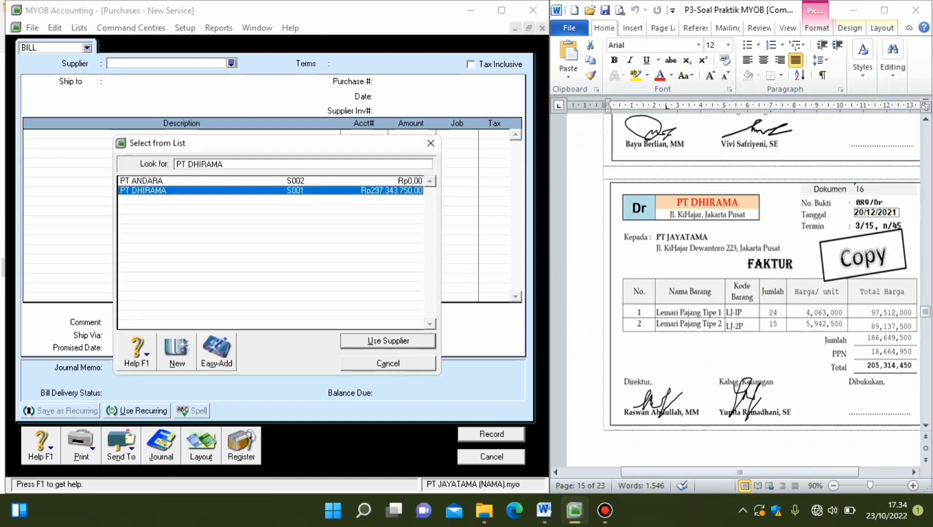
{"action": "key", "text": "Return"}
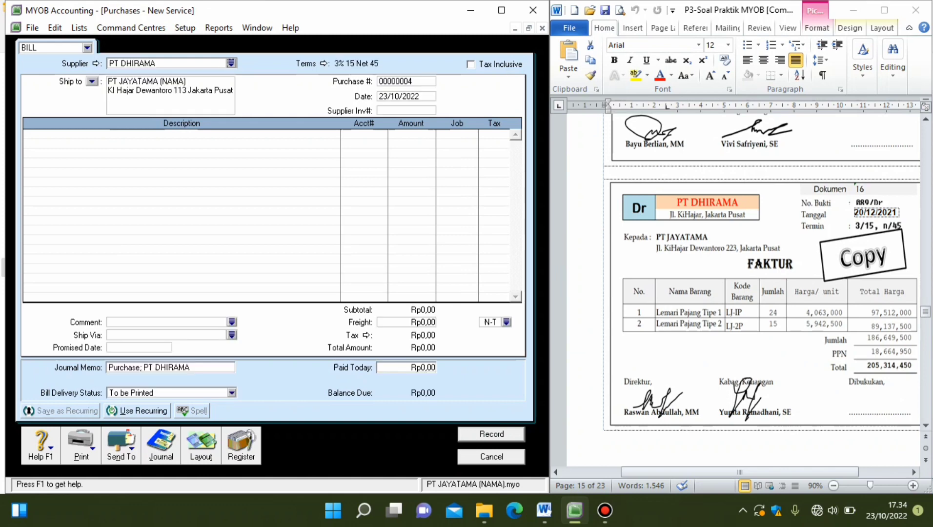
Change the purchase bill's layout from Service to Item.
{"action": "left_click", "coordinate": [201, 445]}
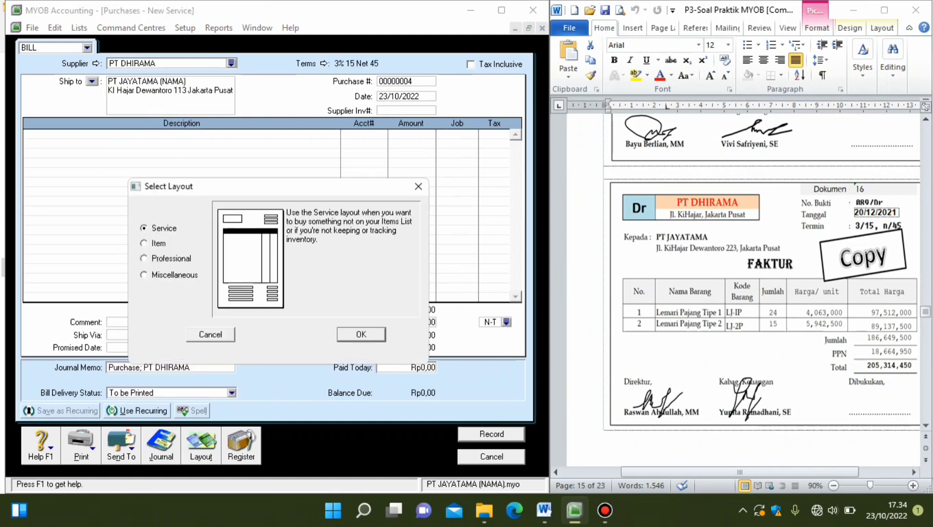
{"action": "left_click", "coordinate": [145, 244]}
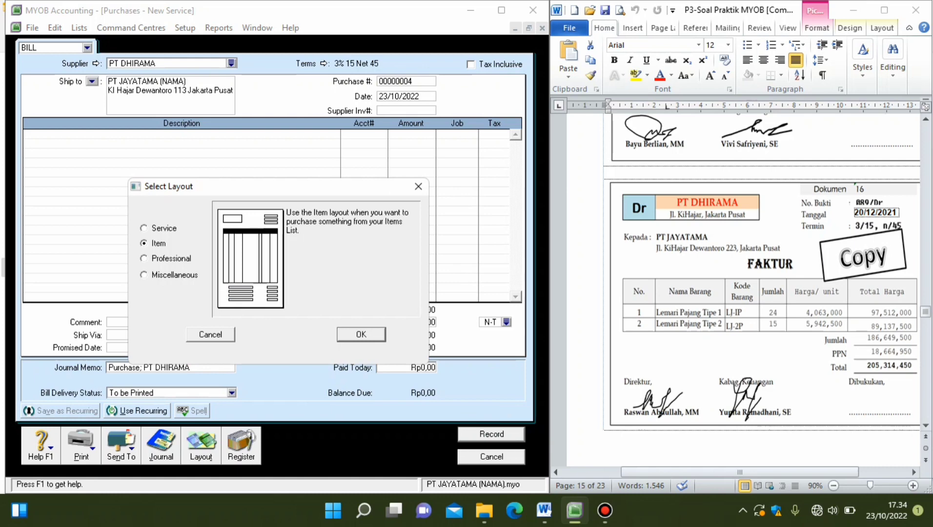
{"action": "left_click", "coordinate": [361, 335]}
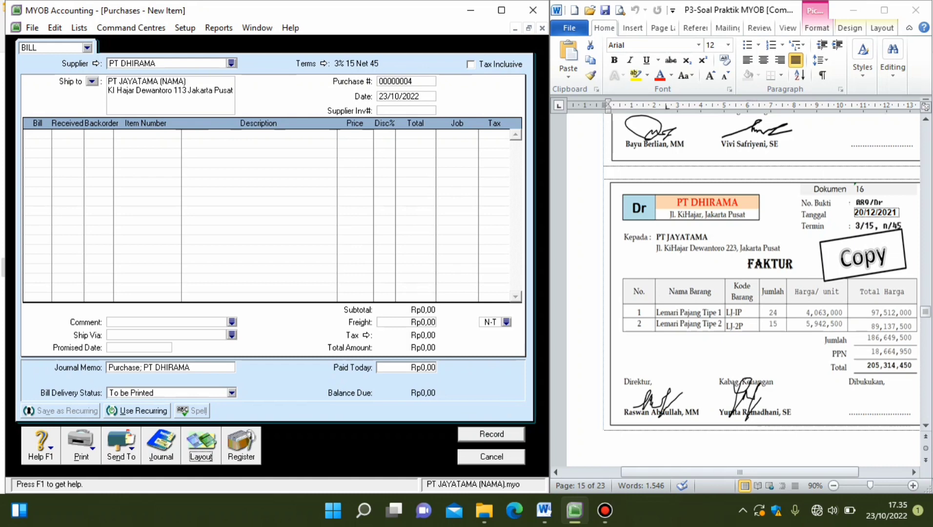
Set the bill's purchase number to 089/Dr and its date to 20/12/2021.
{"action": "left_click", "coordinate": [406, 82]}
{"action": "type", "text": "089/Dr"}
{"action": "key", "text": "Tab"}
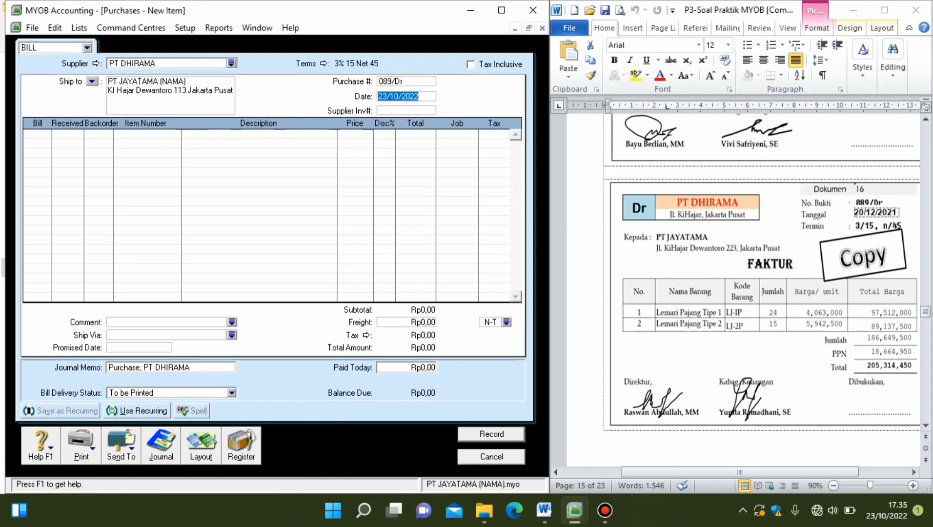
{"action": "type", "text": "20/10/2022"}
{"action": "key", "text": "BackSpace"}
{"action": "type", "text": "2"}
{"action": "key", "text": "BackSpace"}
{"action": "type", "text": "1"}
{"action": "key", "text": "Tab"}
{"action": "key", "text": "Tab"}
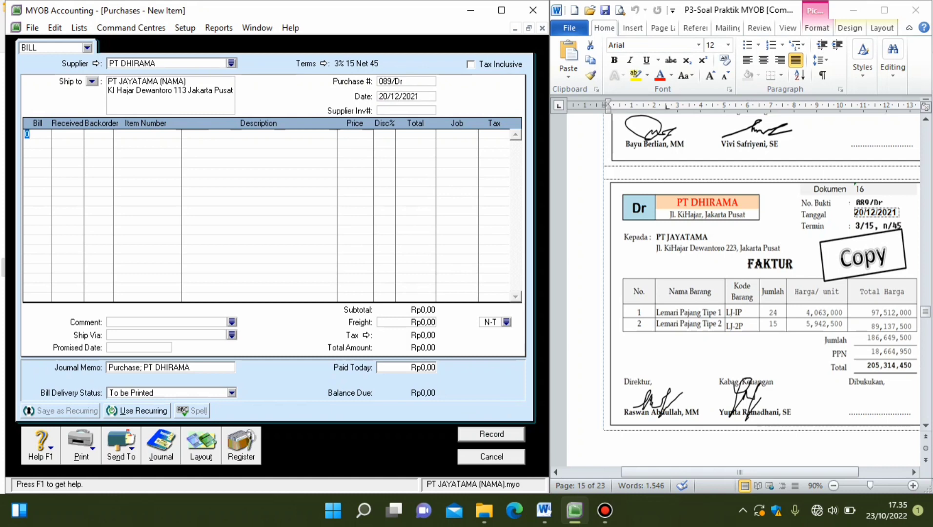
Enter billed quantities of 24 on the first line and 15 on the second line of the bill.
{"action": "type", "text": "24"}
{"action": "key", "text": "Down"}
{"action": "type", "text": "15"}
{"action": "key", "text": "Down"}
Enter item LJ-1P on the bill's first line and item LJ-2P on the second line.
{"action": "left_click", "coordinate": [146, 134]}
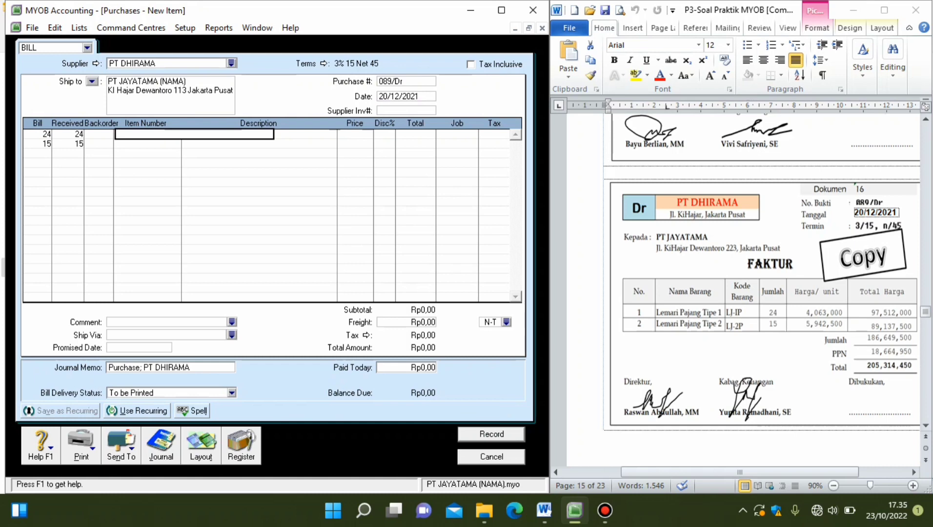
{"action": "type", "text": "LJ-1P"}
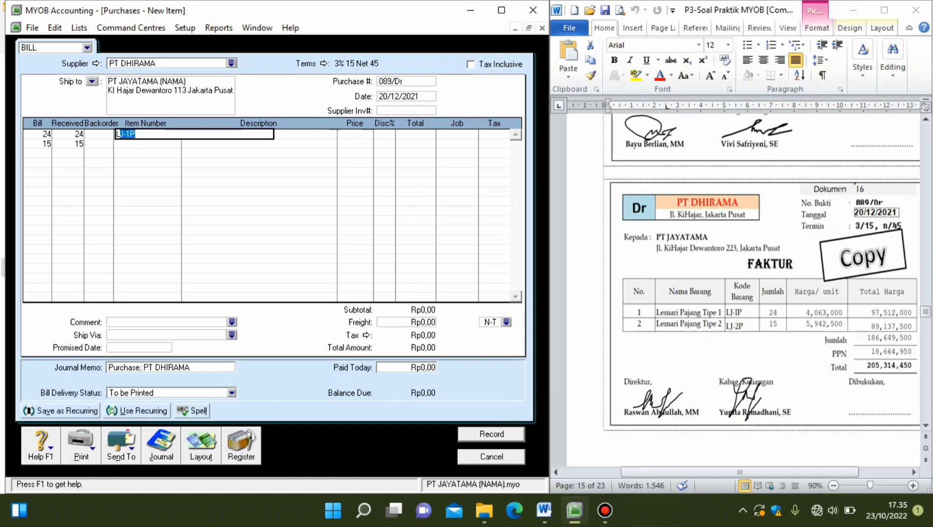
{"action": "key", "text": "Down"}
{"action": "left_click", "coordinate": [147, 143]}
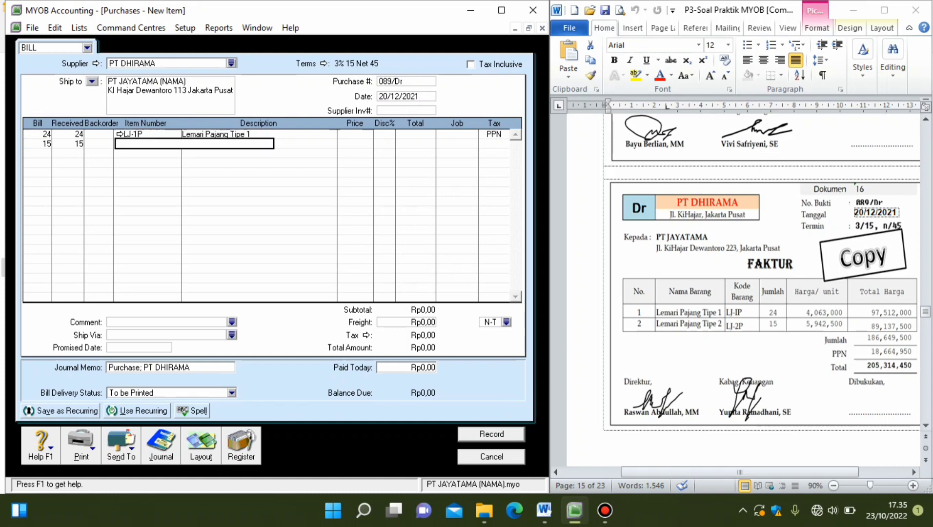
{"action": "type", "text": "LJ-2P"}
{"action": "key", "text": "Return"}
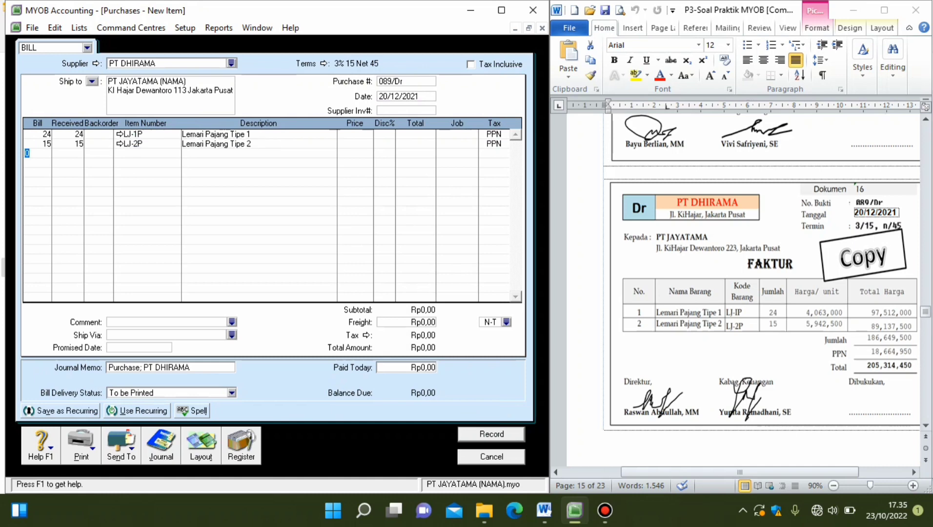
Set the unit price to 4063000 for LJ-1P and 5942500 for LJ-2P on the bill.
{"action": "left_click", "coordinate": [353, 134]}
{"action": "type", "text": "4063000"}
{"action": "key", "text": "Down"}
{"action": "type", "text": "5"}
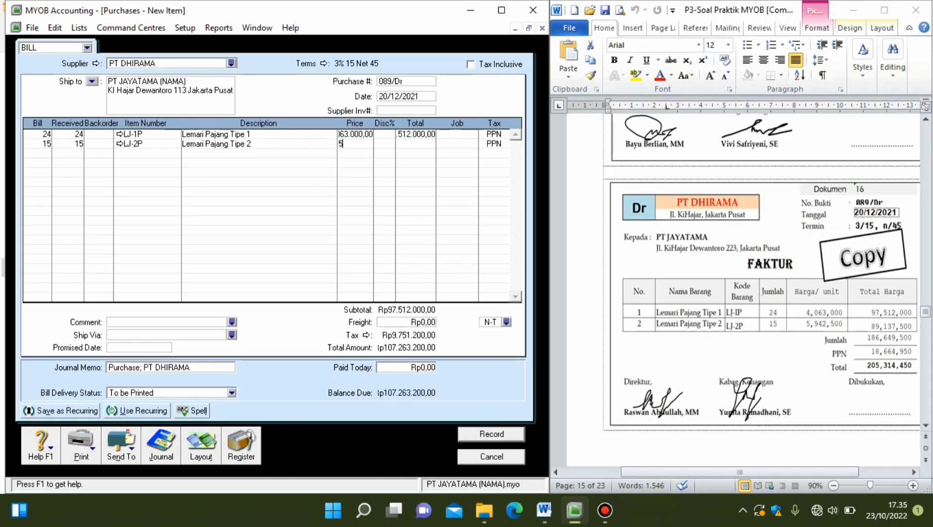
{"action": "type", "text": "942500"}
{"action": "key", "text": "Return"}
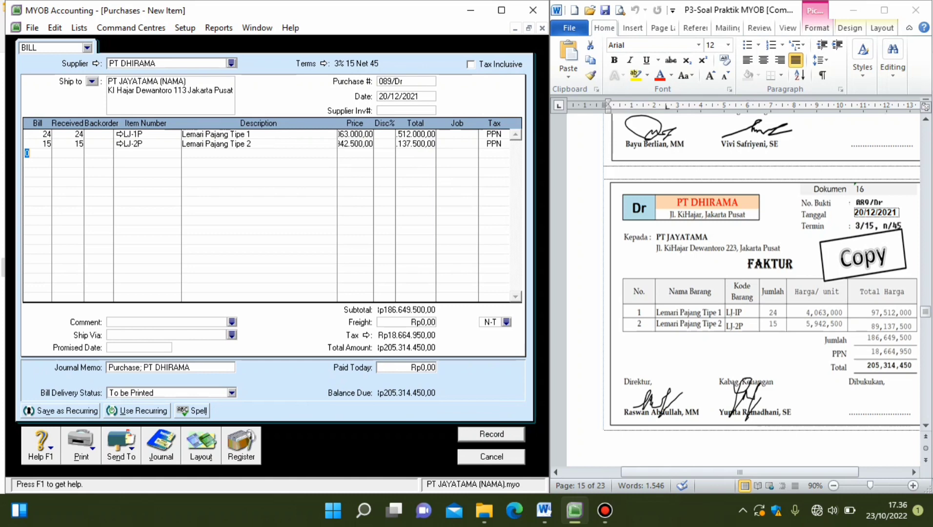
Change item LJ-1P's income account for tracking sales to 4-1101 Sales of Merchandise, skipping the spelling check.
{"action": "left_click", "coordinate": [120, 134]}
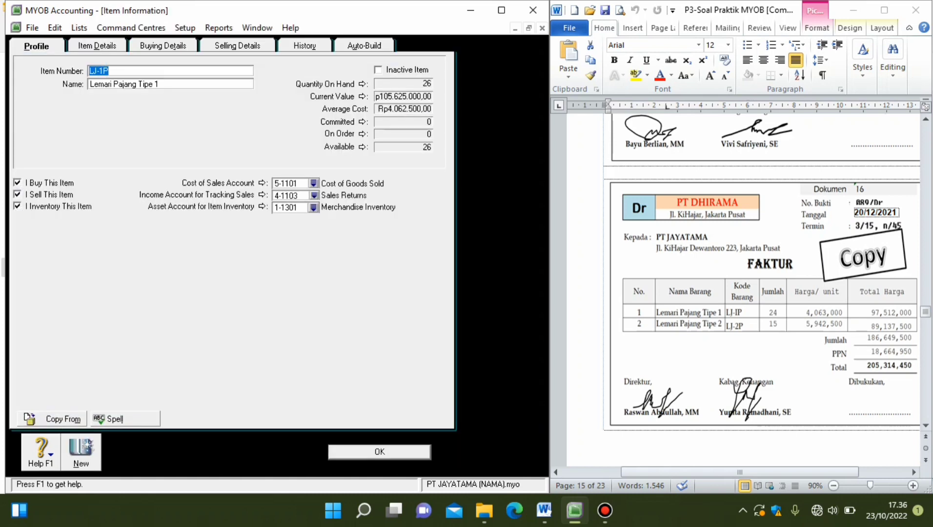
{"action": "left_click", "coordinate": [314, 195]}
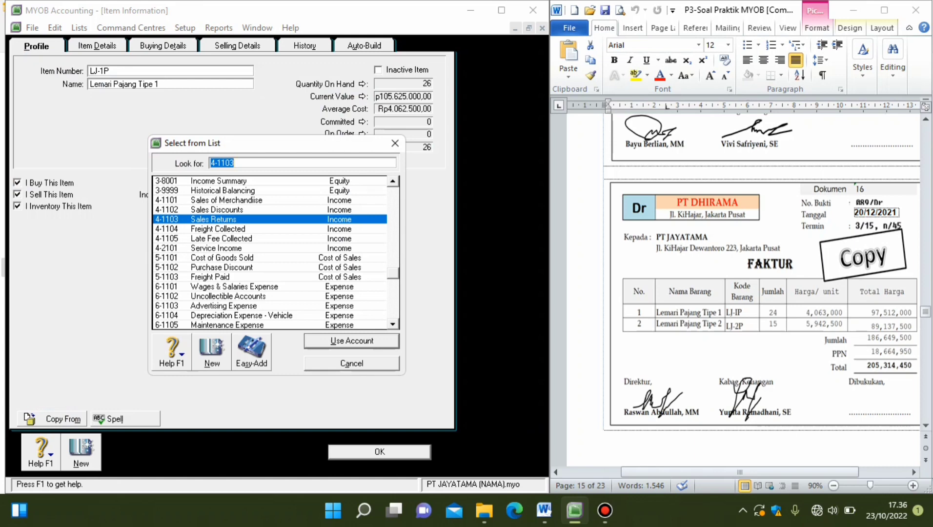
{"action": "double_click", "coordinate": [227, 200]}
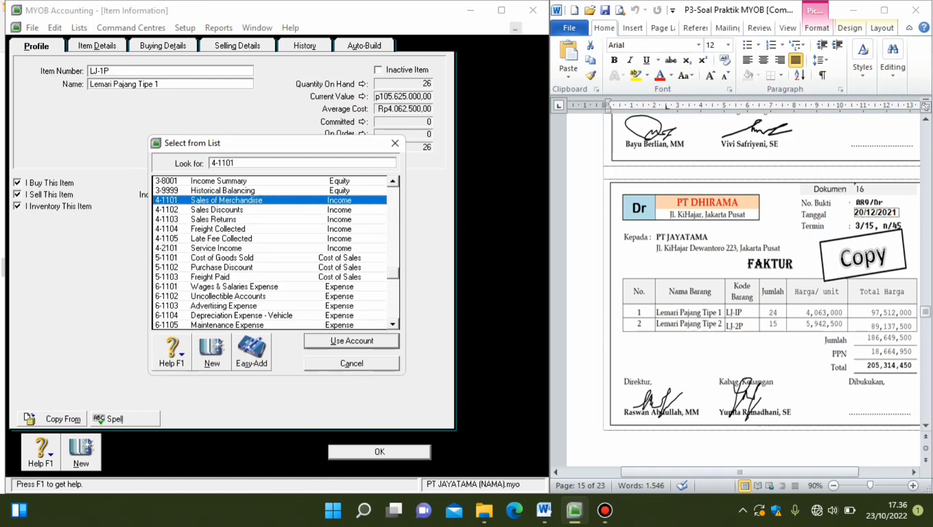
{"action": "left_click", "coordinate": [380, 452]}
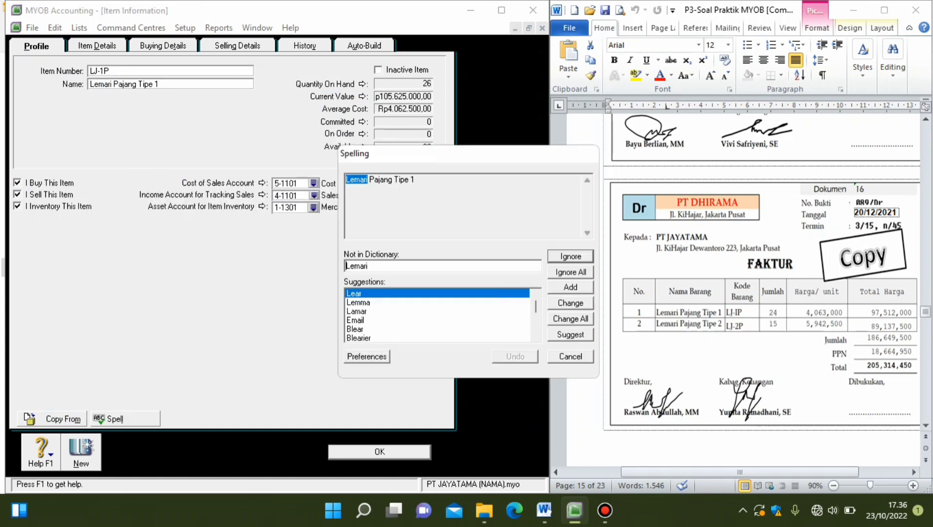
{"action": "left_click", "coordinate": [571, 357]}
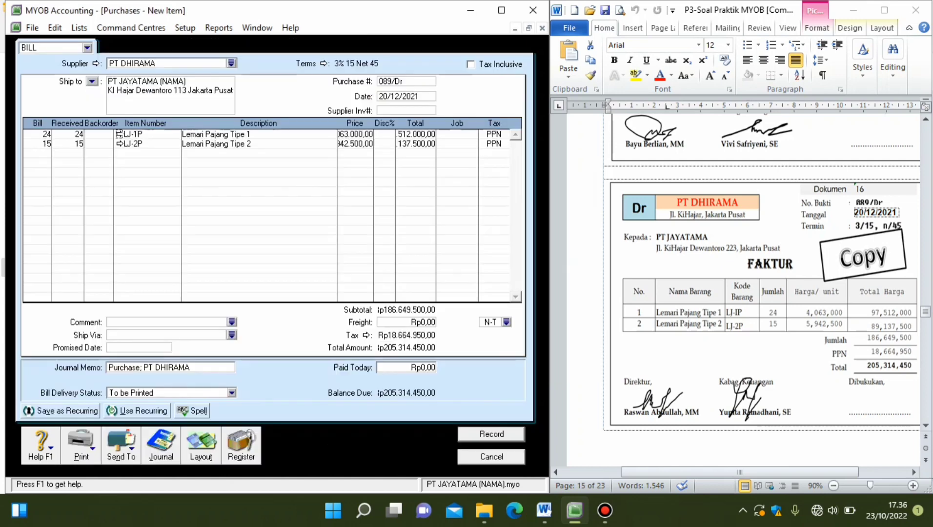
Change item LJ-2P's income account for tracking sales to 4-1101 Sales of Merchandise, skipping the spelling check.
{"action": "left_click", "coordinate": [119, 143]}
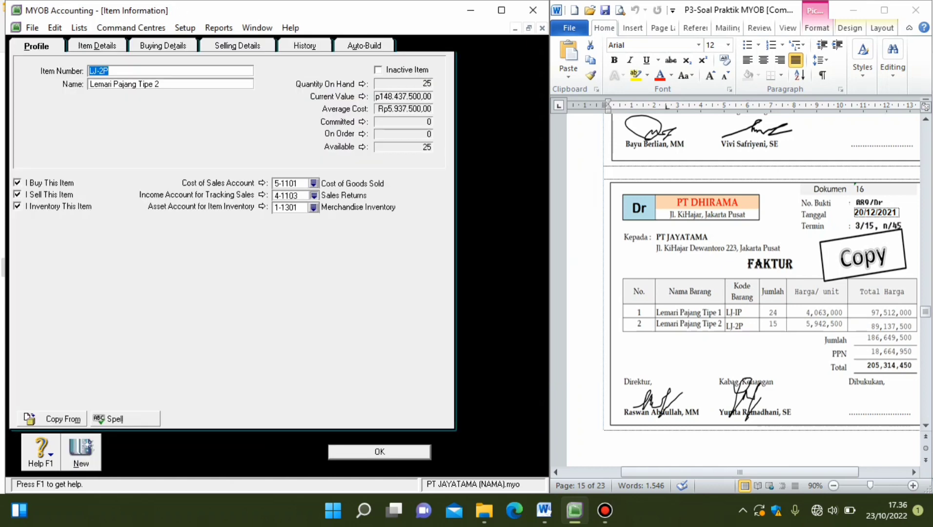
{"action": "left_click", "coordinate": [313, 196]}
{"action": "double_click", "coordinate": [226, 201]}
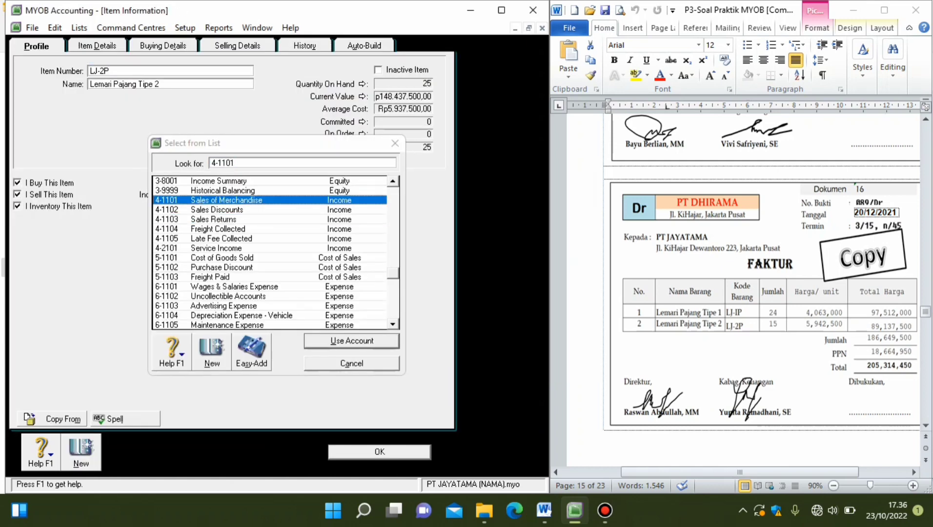
{"action": "left_click", "coordinate": [379, 452]}
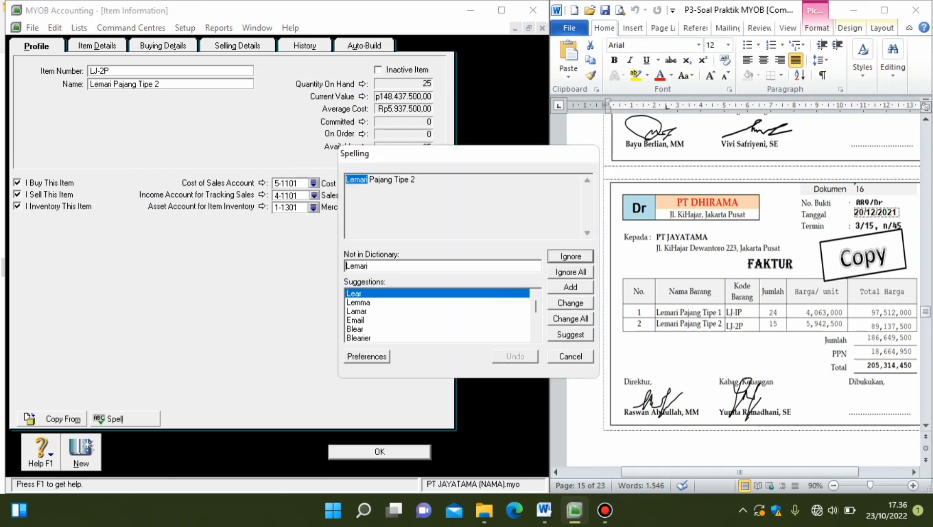
{"action": "left_click", "coordinate": [570, 357]}
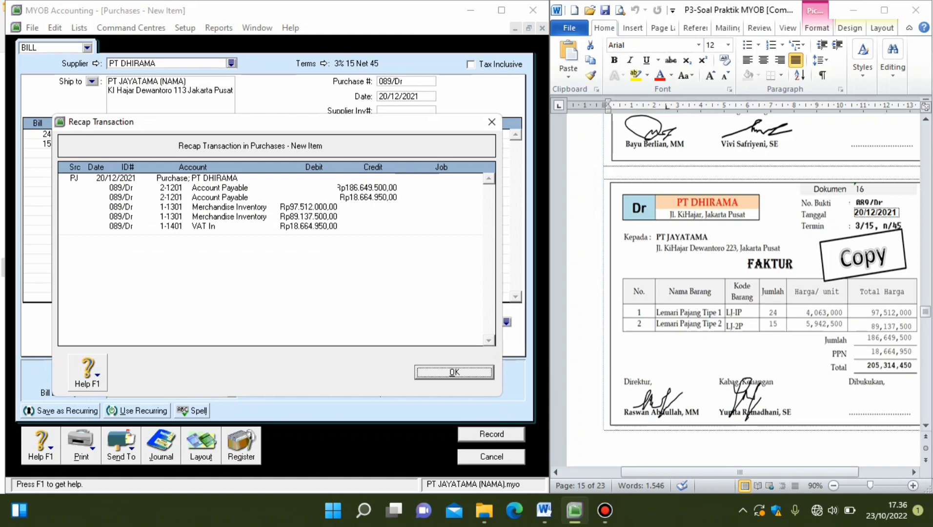
Close the recap, record purchase bill 089/Dr with its spelling and tax codes kept, and leave the purchase entry window.
{"action": "key", "text": "Return"}
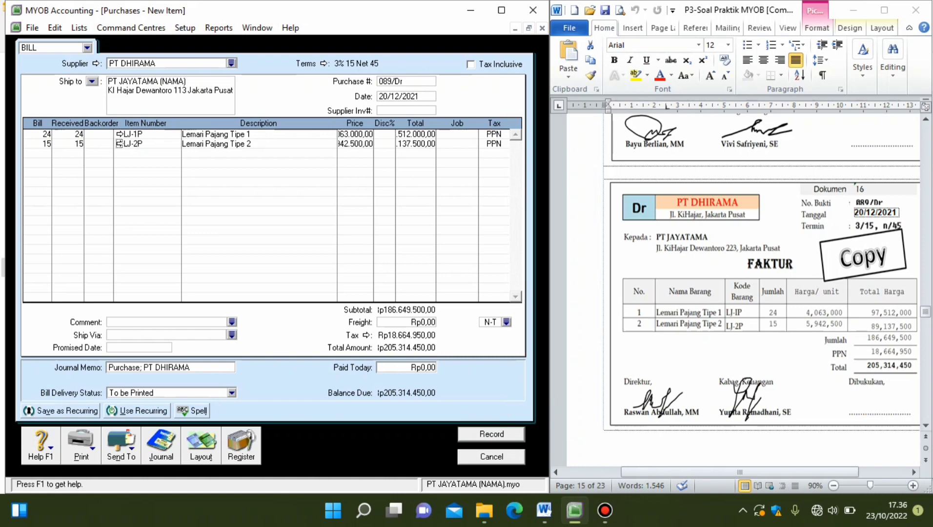
{"action": "key", "text": "Return"}
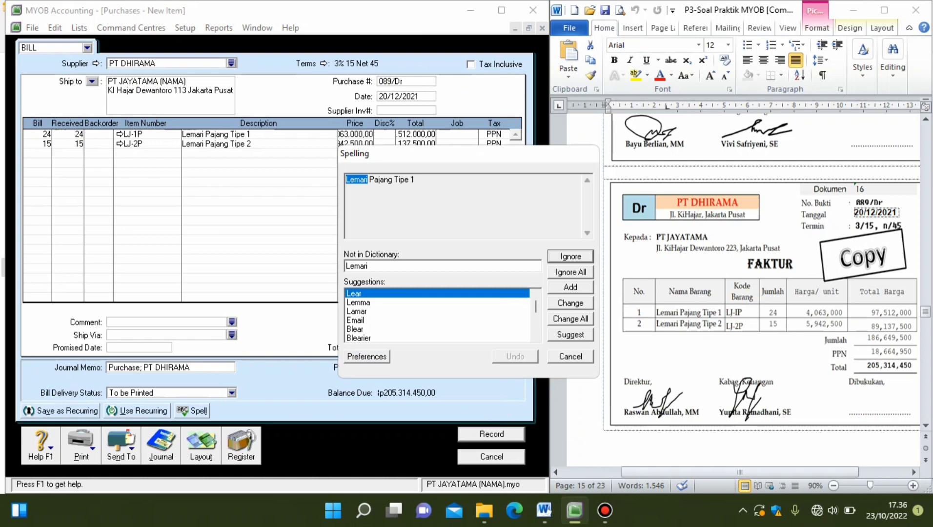
{"action": "key", "text": "Return"}
{"action": "key", "text": "Return"}
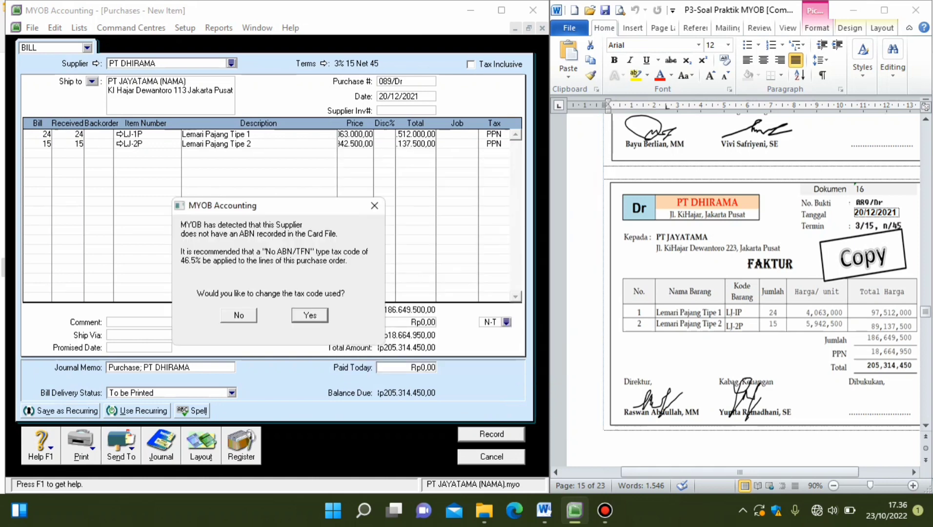
{"action": "key", "text": "Return"}
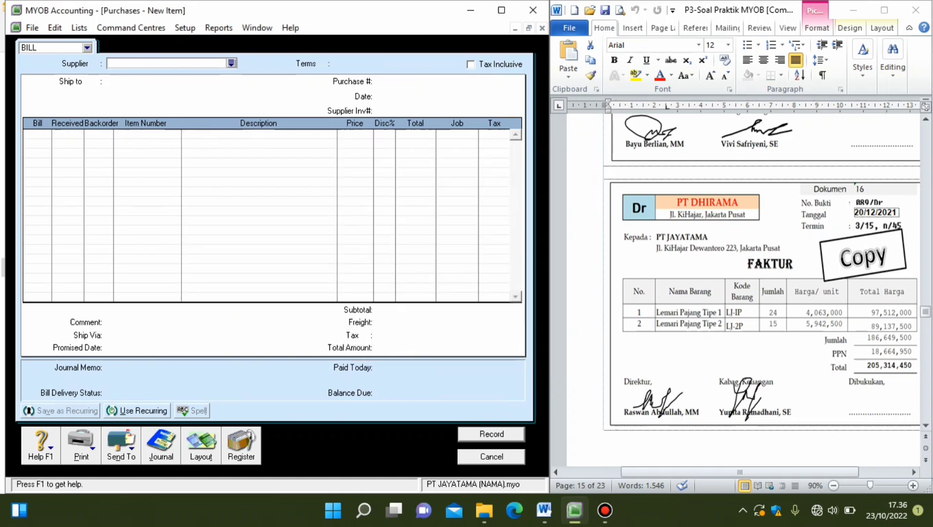
{"action": "key", "text": "Escape"}
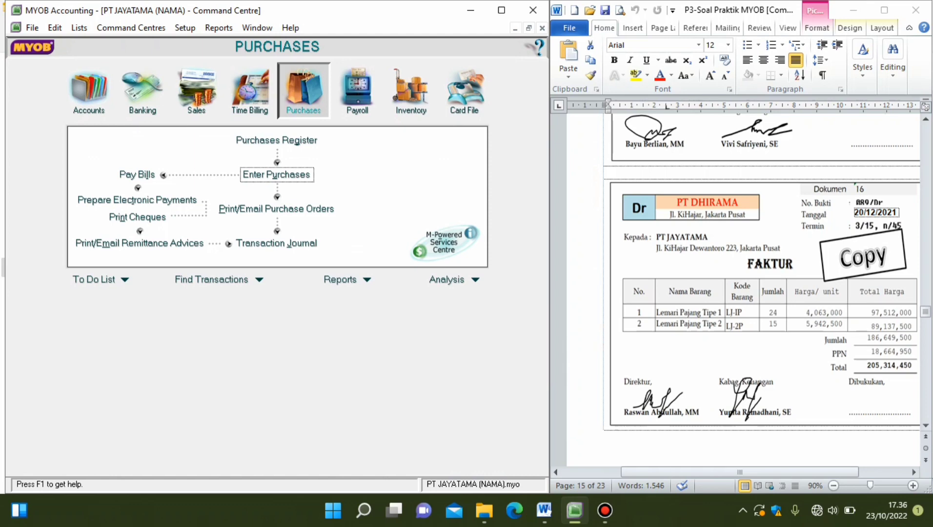
Review the recorded PT DHIRAMA purchase in the transaction journal, including the list of all transactions.
{"action": "left_click", "coordinate": [276, 243]}
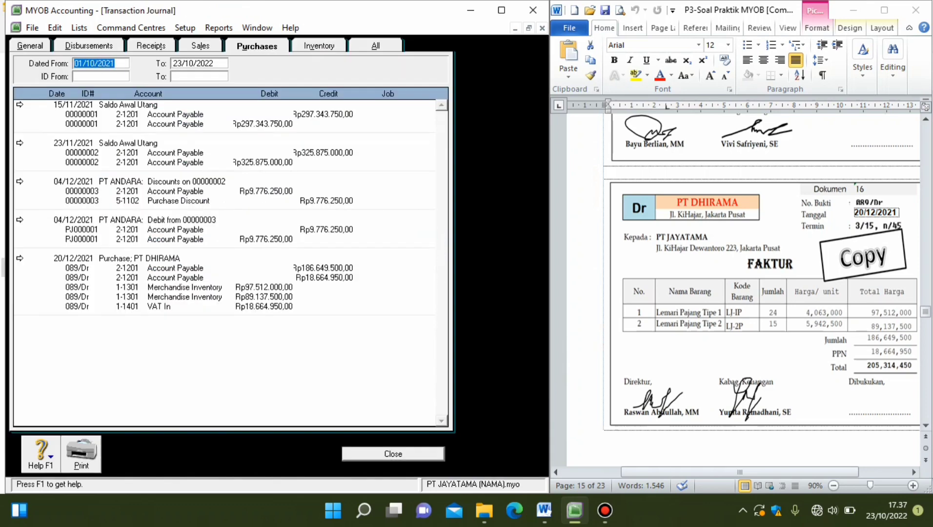
{"action": "left_click", "coordinate": [375, 46]}
{"action": "left_click_drag", "start_coordinate": [442, 117], "coordinate": [441, 411]}
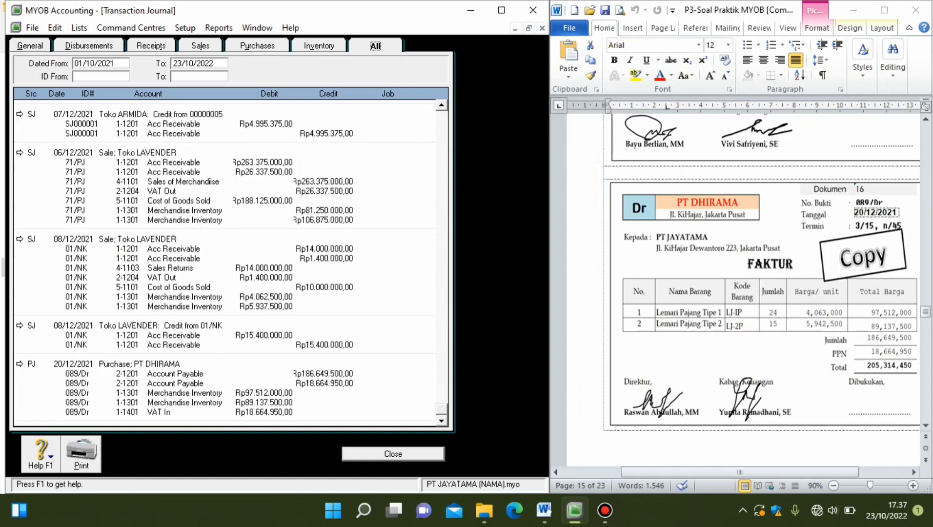
{"action": "key", "text": "Escape"}
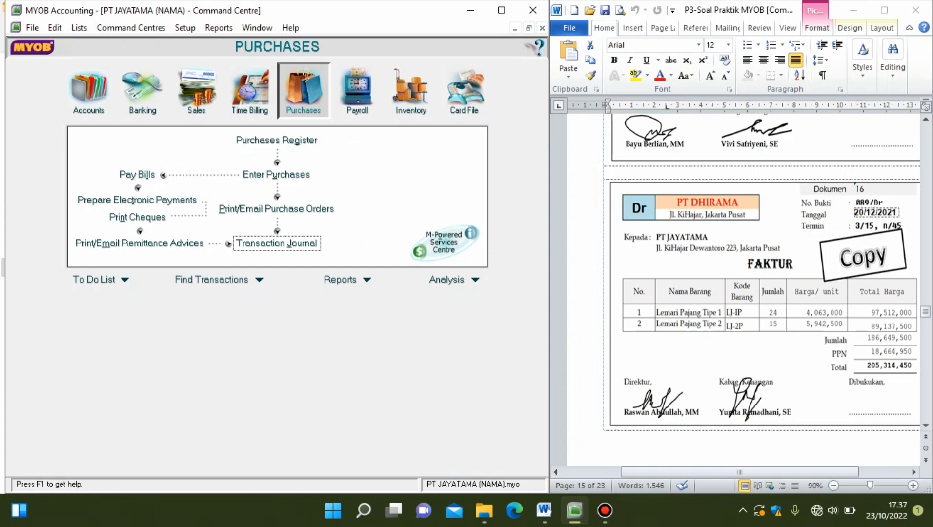
Bring Dokumen 18 into view and start a new purchase bill for the supplier PT DHIRAMA.
{"action": "scroll", "coordinate": [742, 293], "scroll_direction": "down", "scroll_amount": 15}
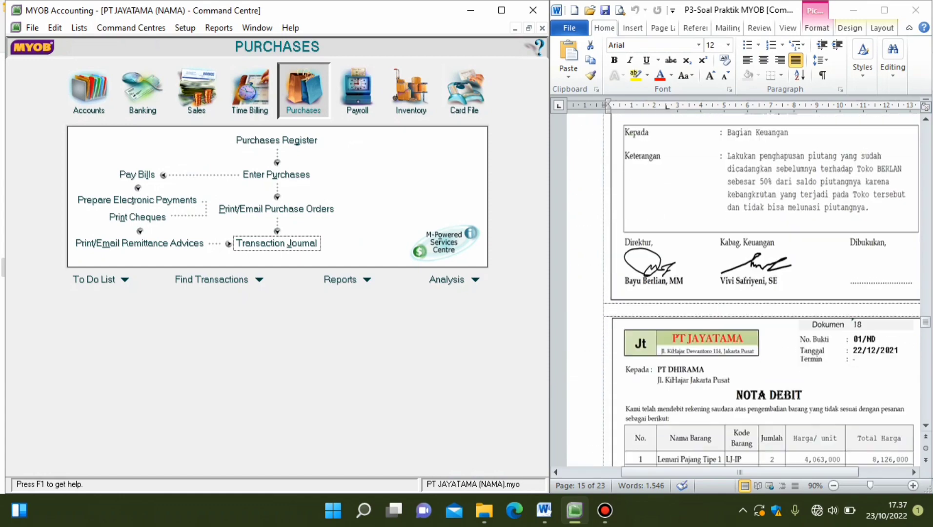
{"action": "scroll", "coordinate": [741, 293], "scroll_direction": "down", "scroll_amount": 6}
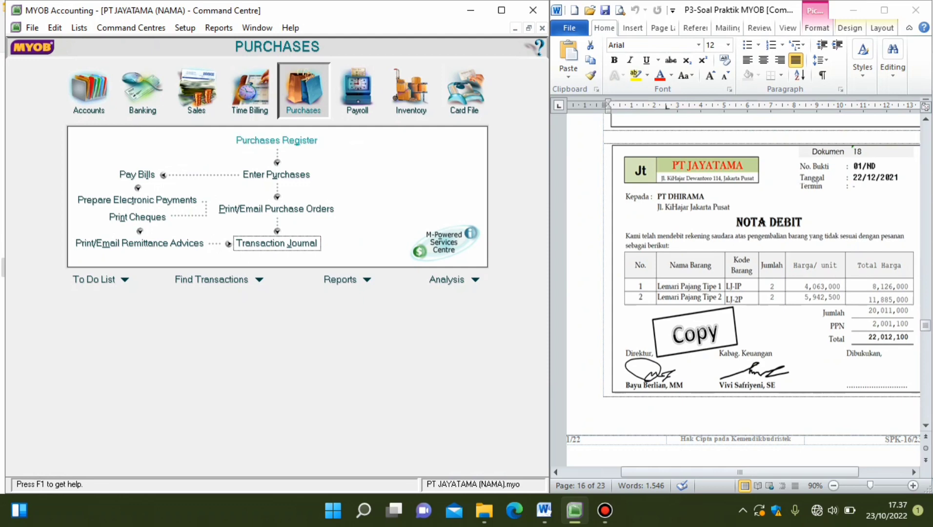
{"action": "left_click", "coordinate": [276, 174]}
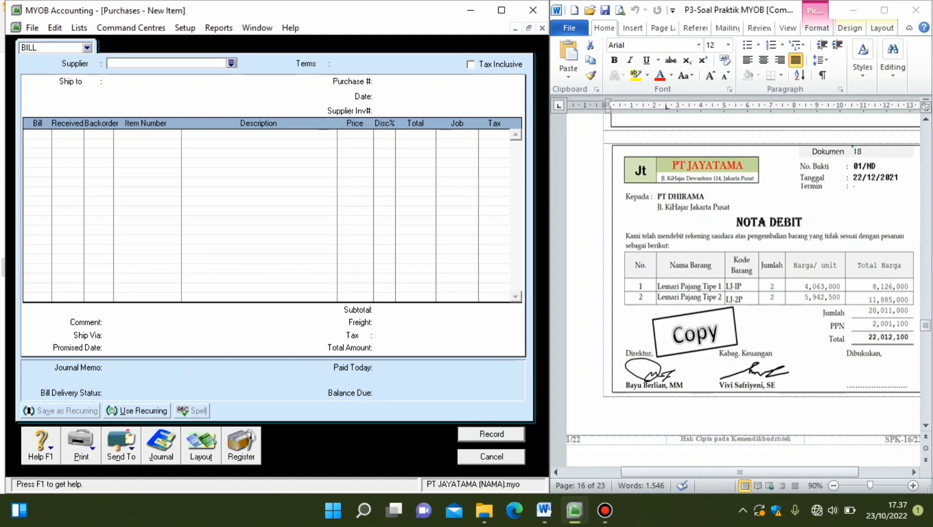
{"action": "left_click", "coordinate": [231, 63]}
{"action": "double_click", "coordinate": [151, 191]}
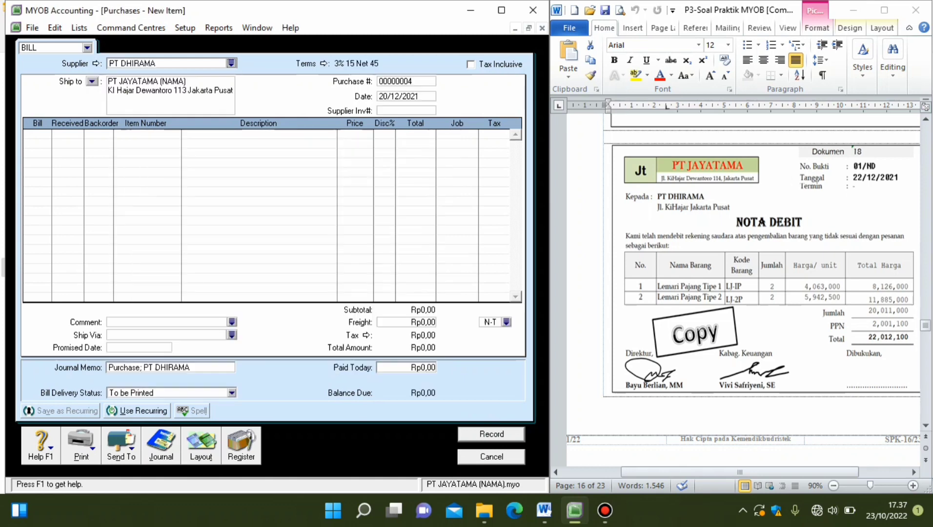
Set the return bill's purchase number to 01/ND and its date to 22/12/2021.
{"action": "left_click", "coordinate": [406, 82]}
{"action": "type", "text": "01/ND"}
{"action": "key", "text": "Tab"}
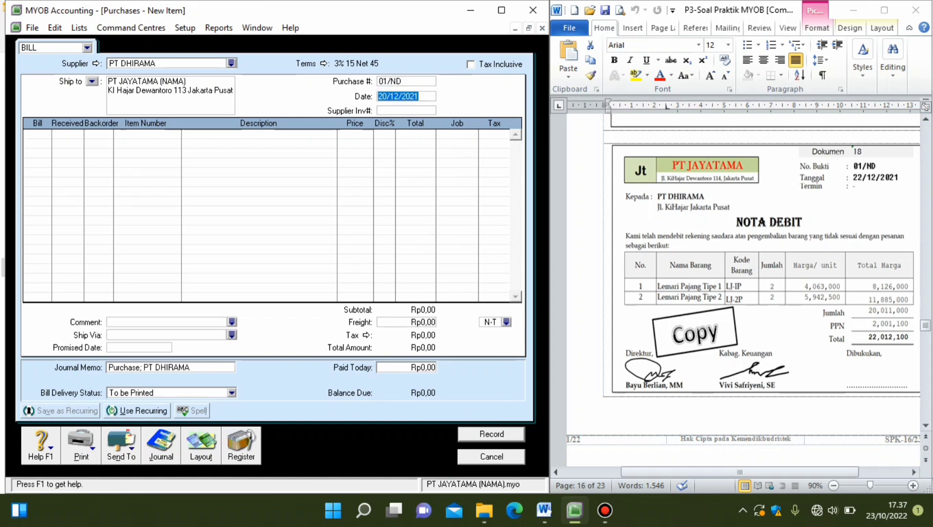
{"action": "type", "text": "22/12/2021"}
{"action": "key", "text": "Tab"}
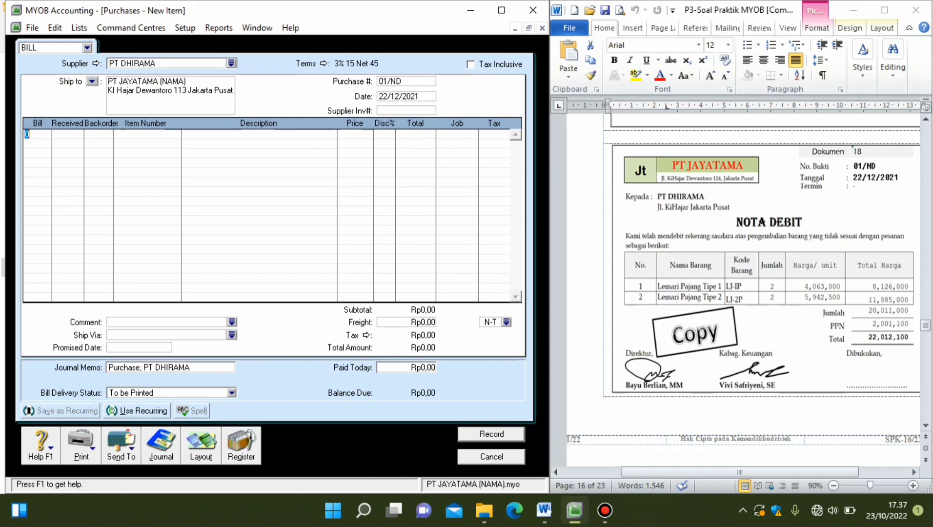
Enter billed quantities of -2 on the first and second lines of the return bill.
{"action": "type", "text": "-2"}
{"action": "key", "text": "Return"}
{"action": "type", "text": "-2"}
Enter item LJ-1P on the return bill's first line and item LJ-2P on the second line.
{"action": "left_click", "coordinate": [146, 134]}
{"action": "type", "text": "LJ-1P"}
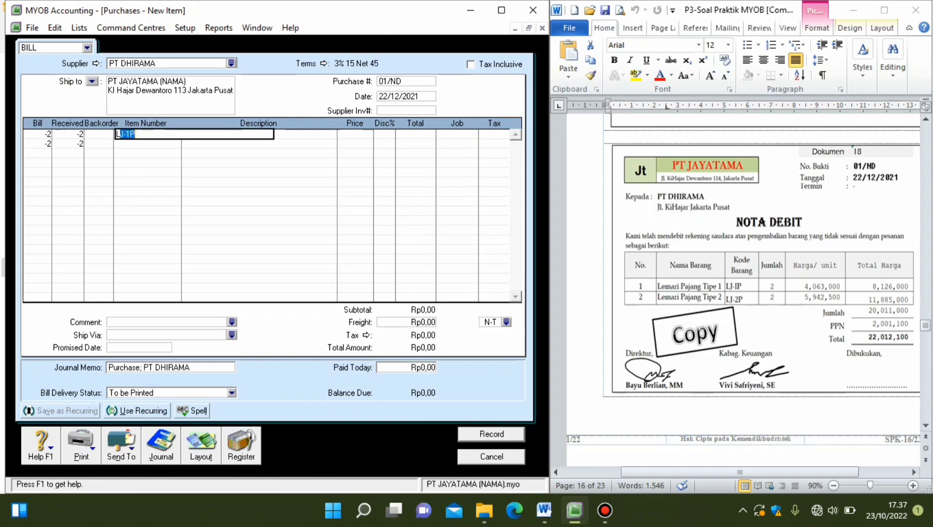
{"action": "key", "text": "Return"}
{"action": "key", "text": "Tab"}
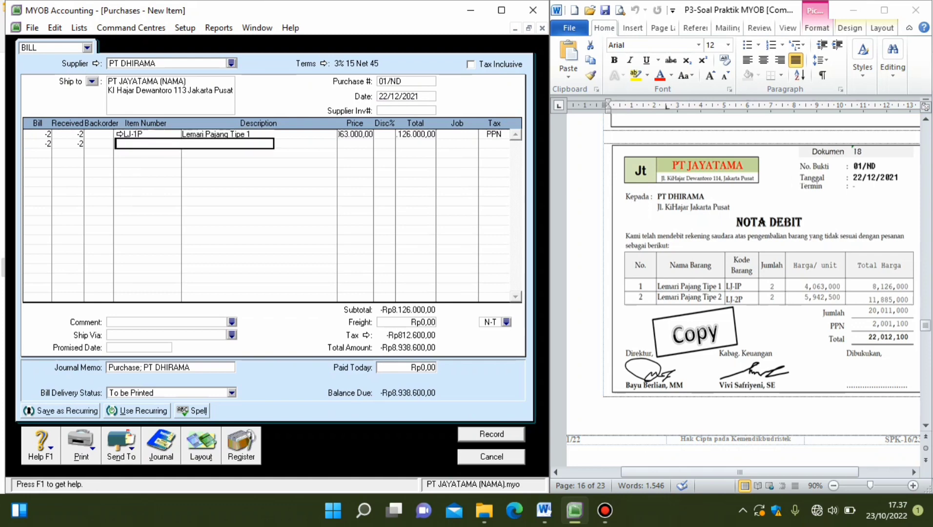
{"action": "type", "text": "LJ-2P"}
{"action": "key", "text": "Return"}
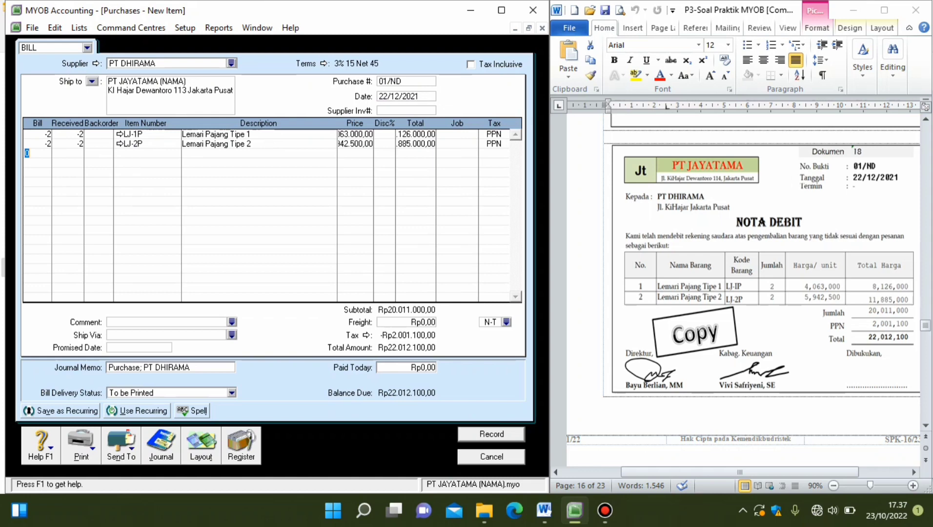
Review the journal recap of the return bill 01/ND and record the bill, ignoring the spelling suggestions.
{"action": "key", "text": "ctrl+r"}
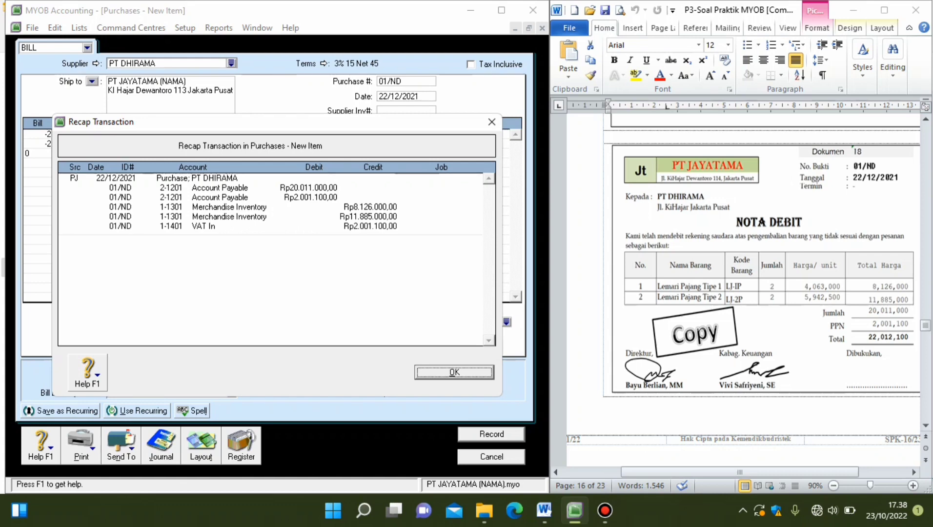
{"action": "key", "text": "Return"}
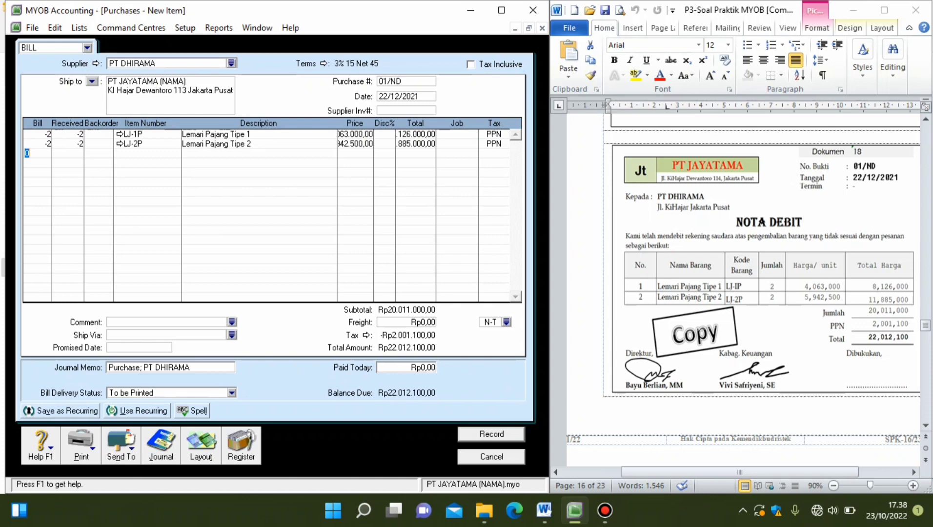
{"action": "key", "text": "Return"}
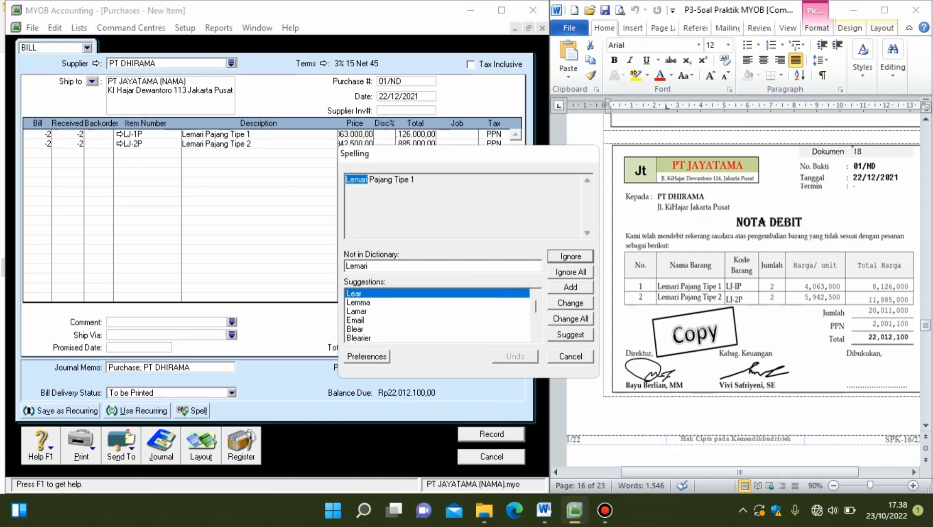
{"action": "key", "text": "Return"}
{"action": "key", "text": "Return"}
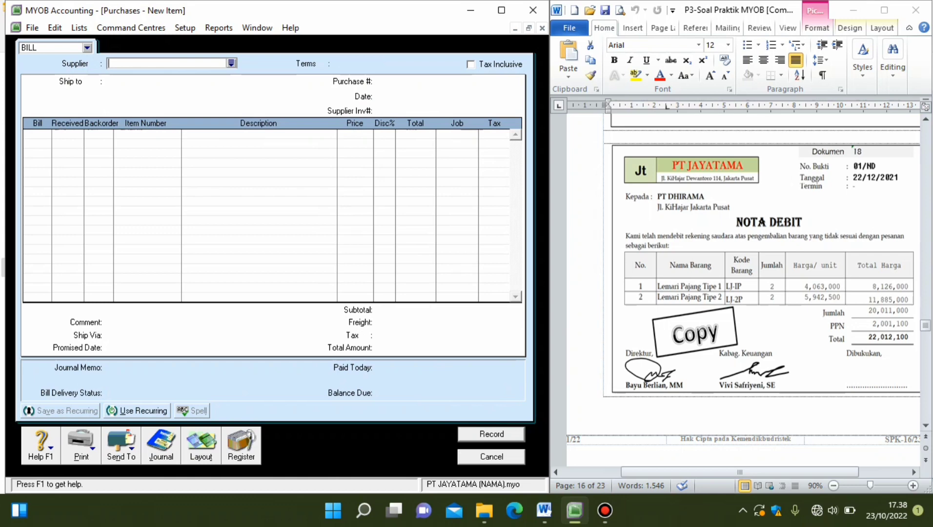
Find PT DHIRAMA's debit 01/ND among the purchase returns and debits and start applying it to a purchase.
{"action": "left_click", "coordinate": [241, 444]}
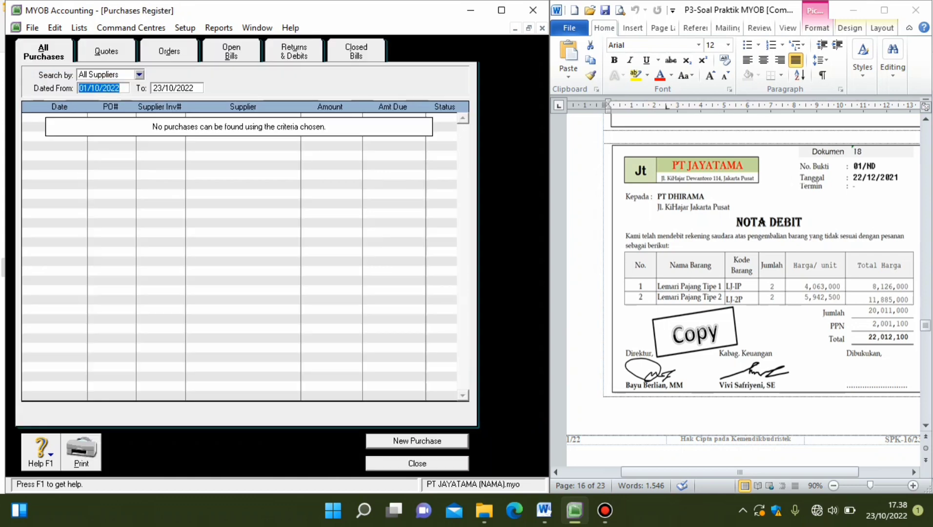
{"action": "left_click", "coordinate": [294, 52]}
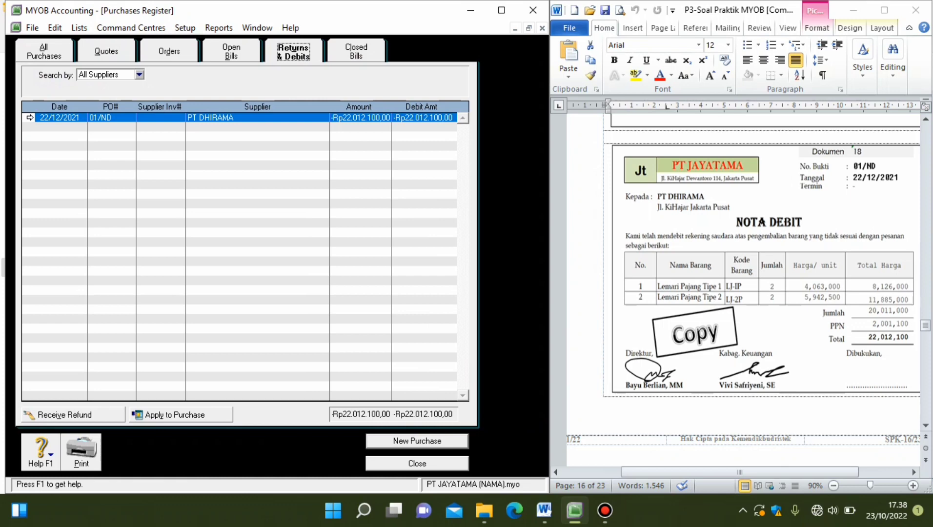
{"action": "left_click", "coordinate": [175, 414]}
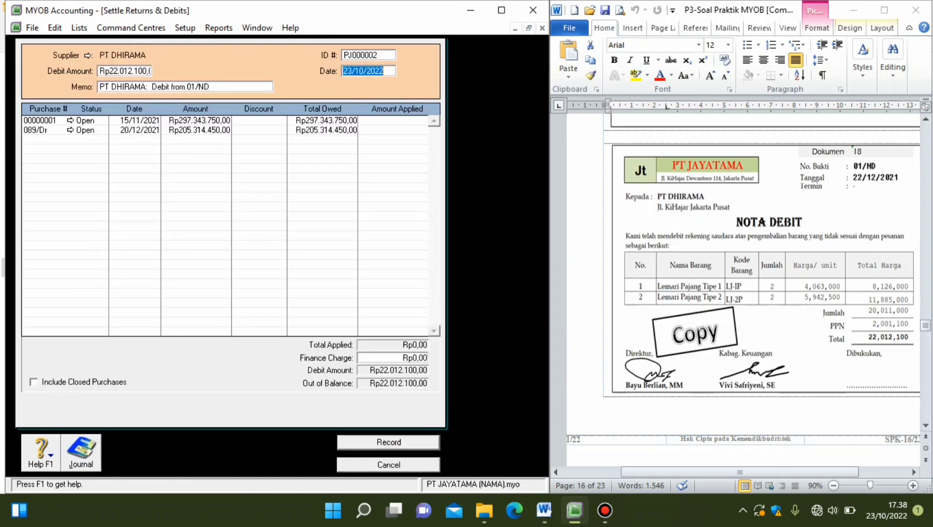
Set the debit settlement's ID number to 01/ND and its date to 22/12/2021.
{"action": "left_click", "coordinate": [367, 55]}
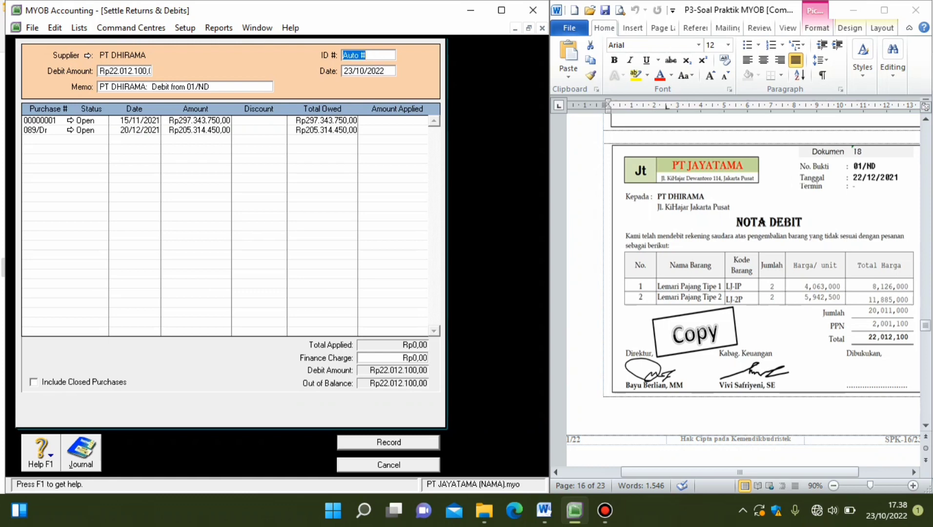
{"action": "type", "text": "01/ND"}
{"action": "key", "text": "Tab"}
{"action": "type", "text": "22/10/2022"}
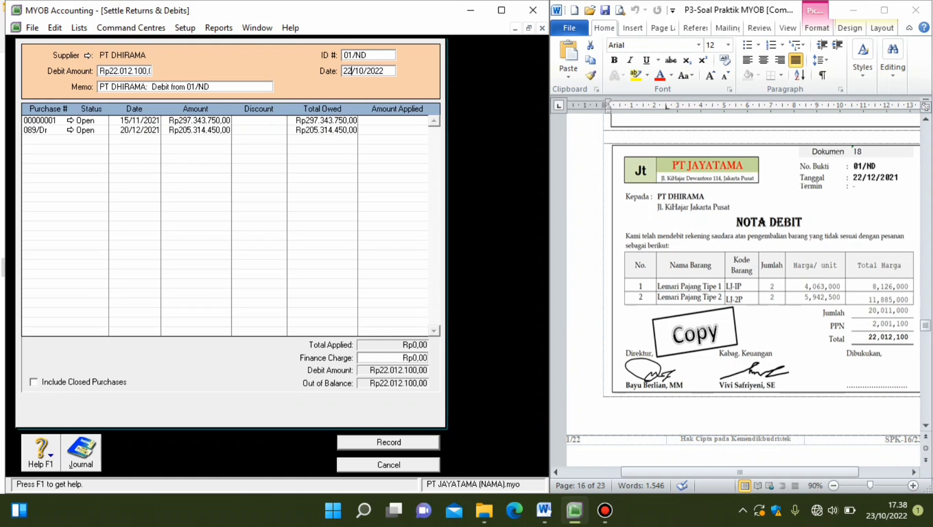
{"action": "left_click", "coordinate": [364, 72]}
{"action": "key", "text": "BackSpace"}
{"action": "type", "text": "2"}
{"action": "key", "text": "End"}
{"action": "key", "text": "BackSpace"}
{"action": "type", "text": "1"}
{"action": "key", "text": "Tab"}
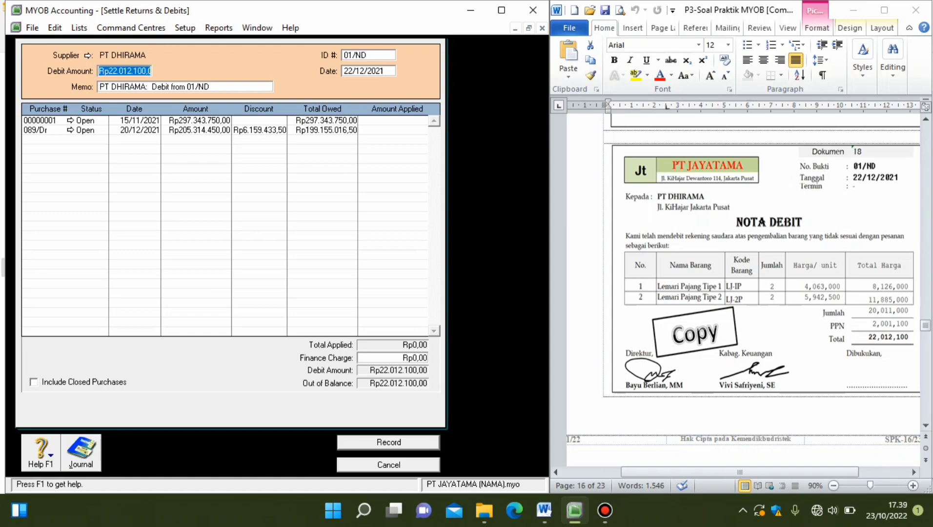
Apply Rp22.012.100,00 of the debit to purchase 089/Dr, record the settlement and return to the Purchases command centre.
{"action": "scroll", "coordinate": [742, 288], "scroll_direction": "up", "scroll_amount": 15}
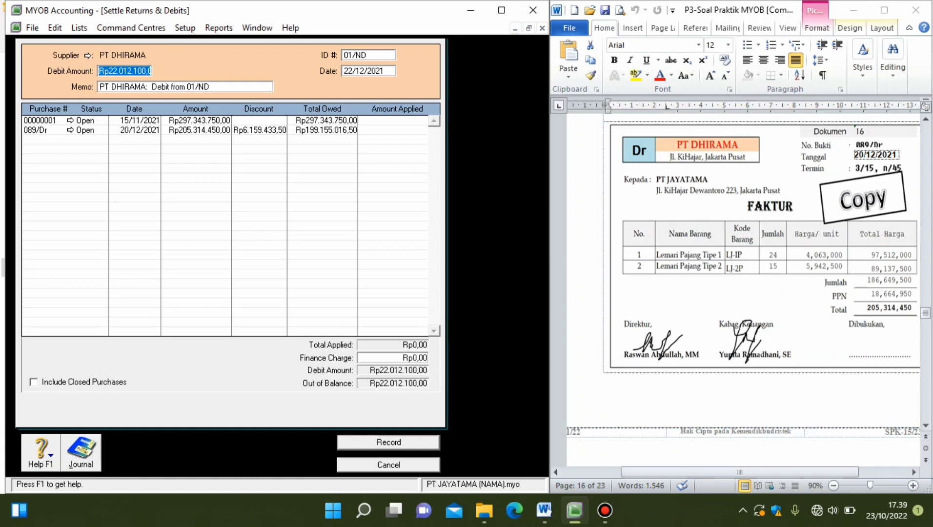
{"action": "scroll", "coordinate": [742, 287], "scroll_direction": "down", "scroll_amount": 12}
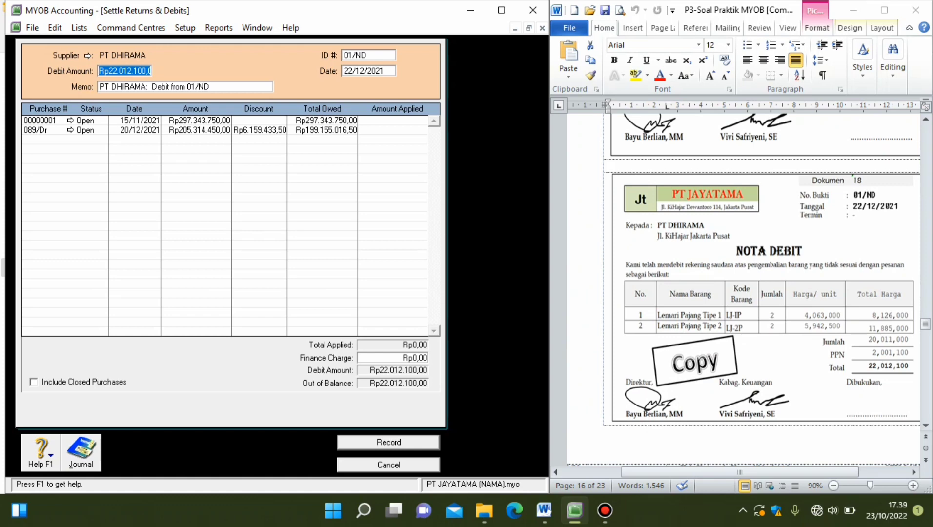
{"action": "left_click", "coordinate": [398, 130]}
{"action": "key", "text": "Tab"}
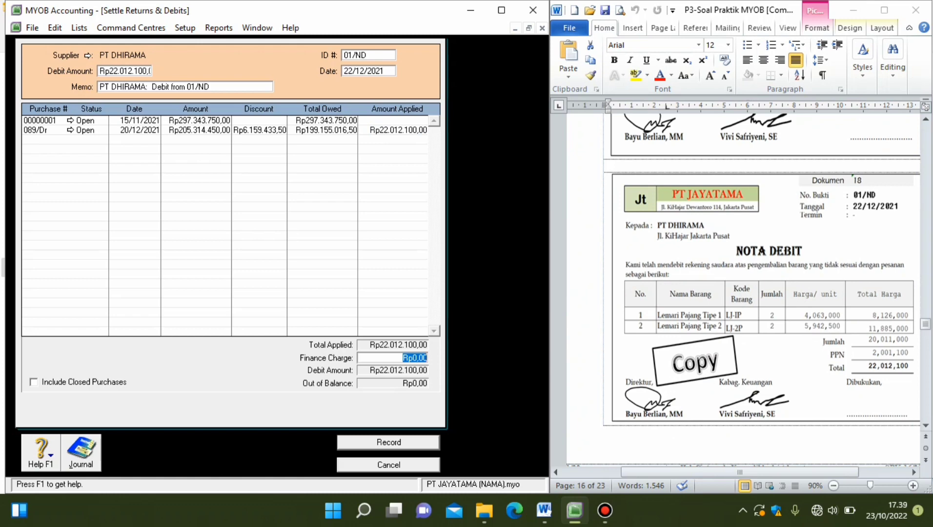
{"action": "key", "text": "Return"}
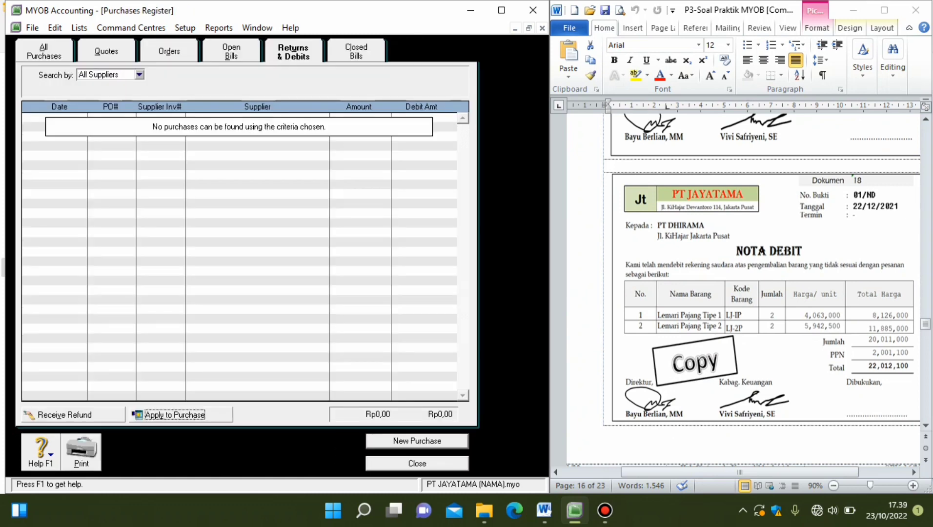
{"action": "left_click", "coordinate": [417, 464]}
{"action": "key", "text": "Escape"}
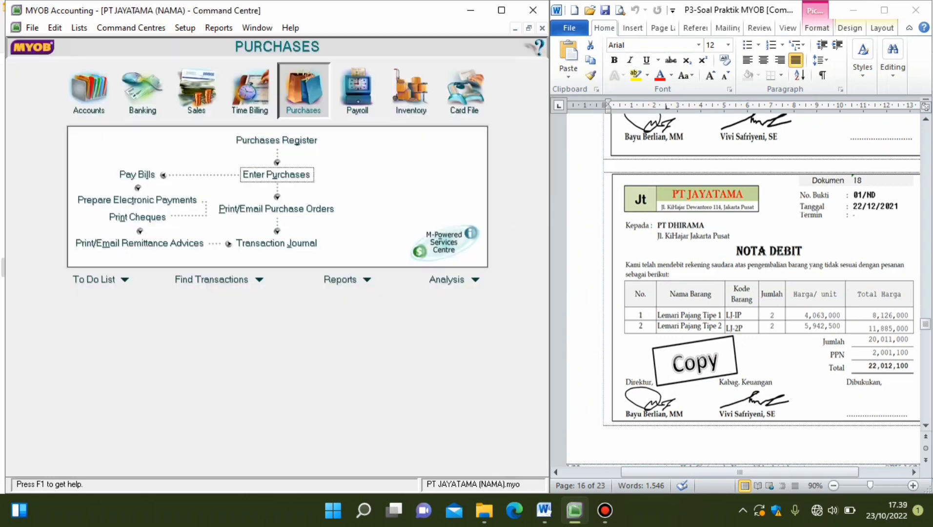